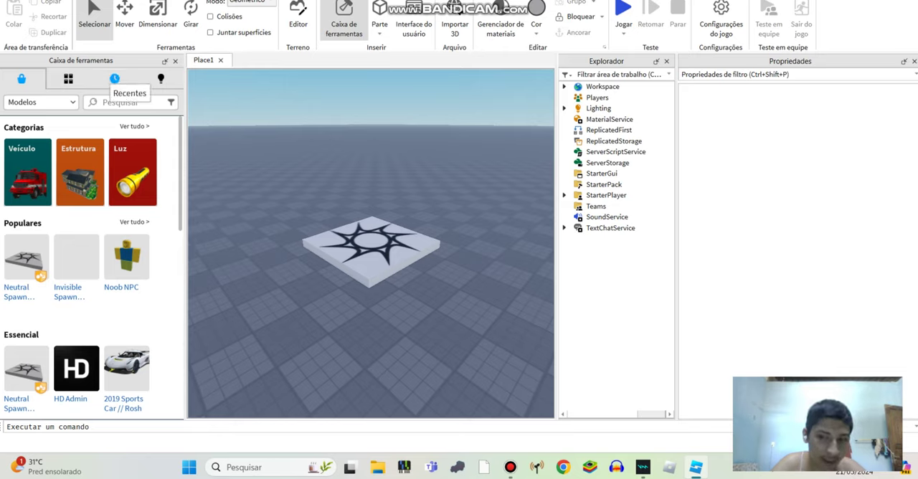
Step: Show your own Toolbox creations to find My fedelcode sirens pack
click(160, 78)
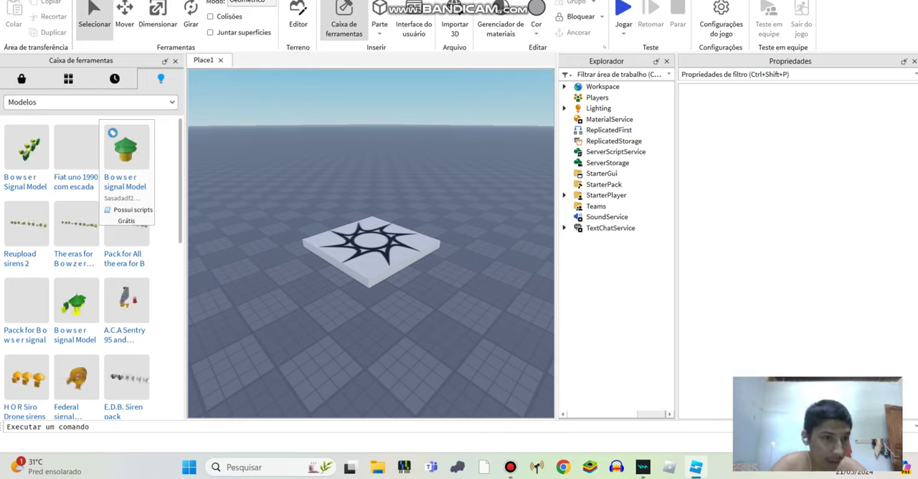
scroll(75, 266, down, 3)
scroll(75, 265, down, 1)
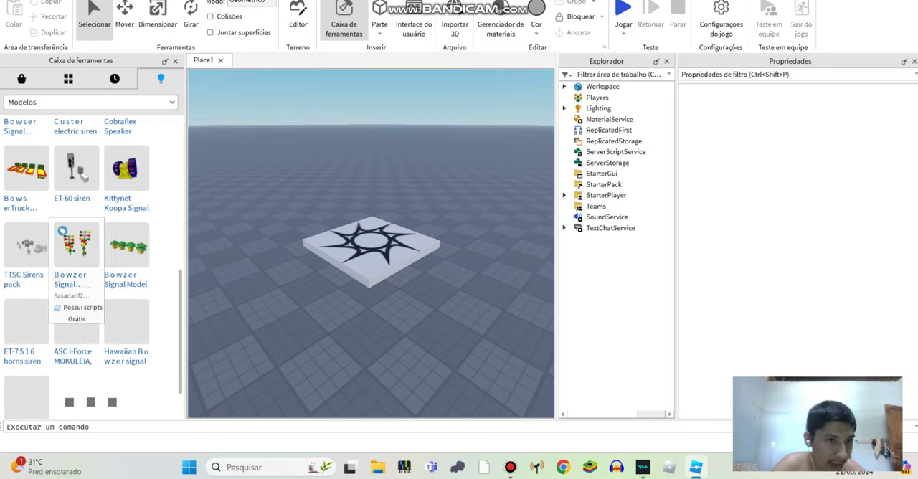
scroll(108, 240, down, 3)
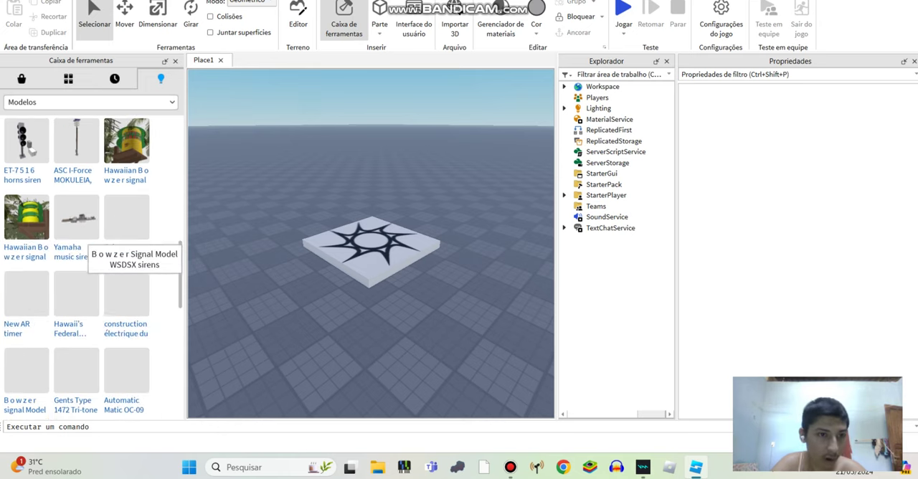
scroll(92, 265, down, 3)
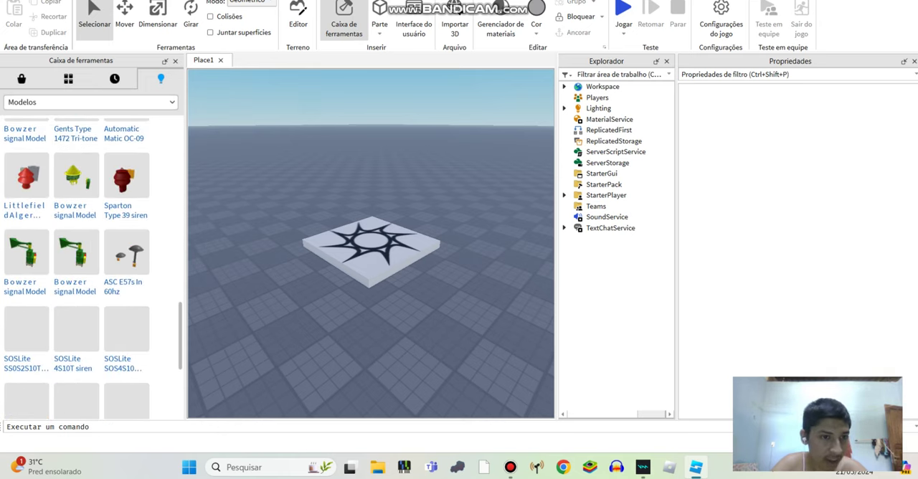
scroll(108, 237, up, 2)
scroll(107, 237, down, 1)
scroll(108, 236, down, 3)
scroll(115, 247, down, 2)
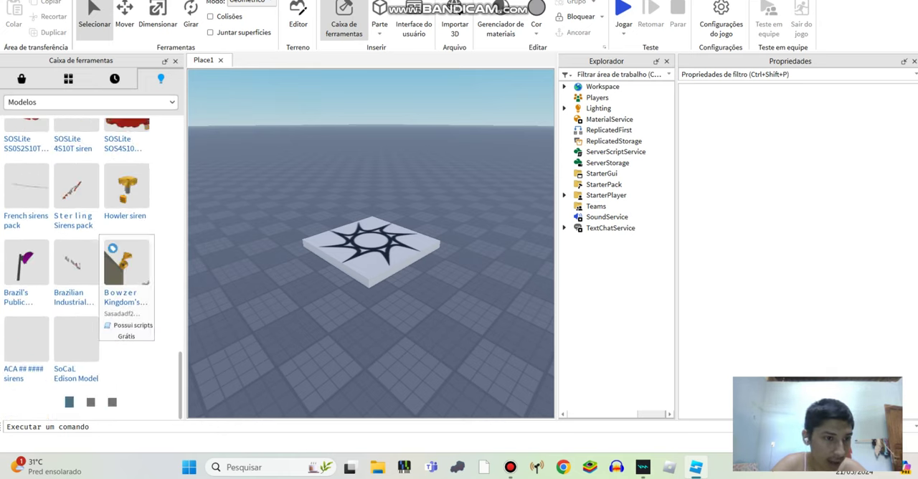
scroll(92, 266, down, 2)
scroll(92, 265, down, 3)
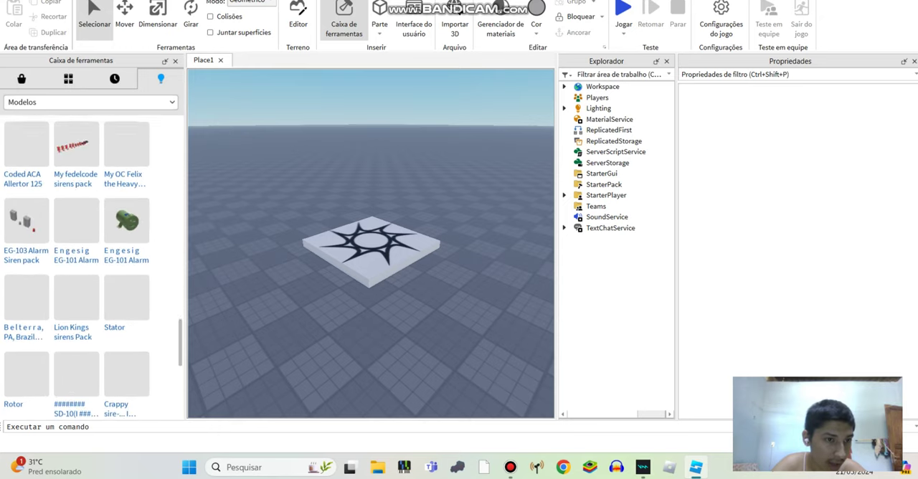
scroll(91, 265, down, 2)
scroll(92, 265, up, 4)
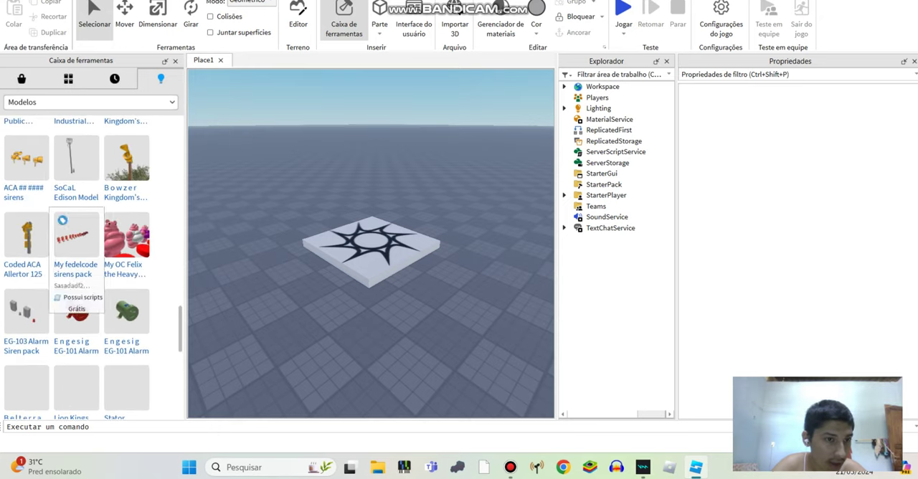
scroll(92, 265, down, 6)
scroll(92, 266, up, 5)
scroll(91, 265, down, 2)
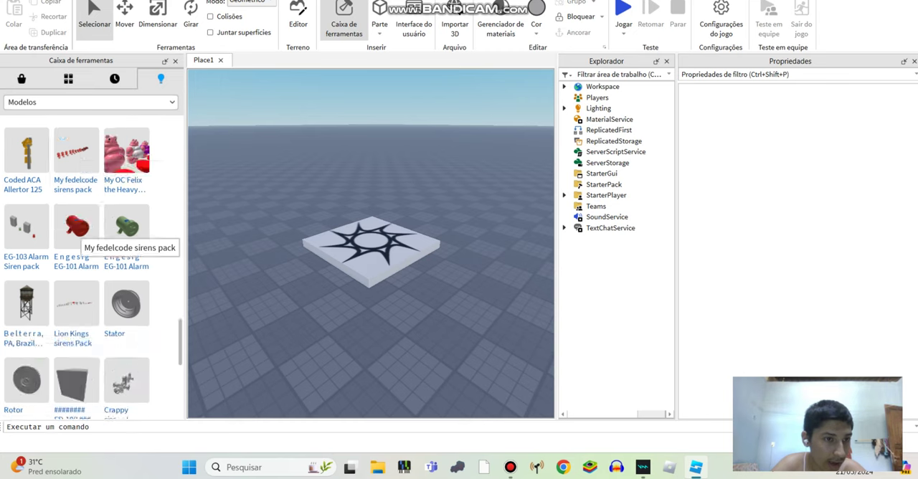
scroll(92, 265, down, 2)
scroll(92, 266, up, 3)
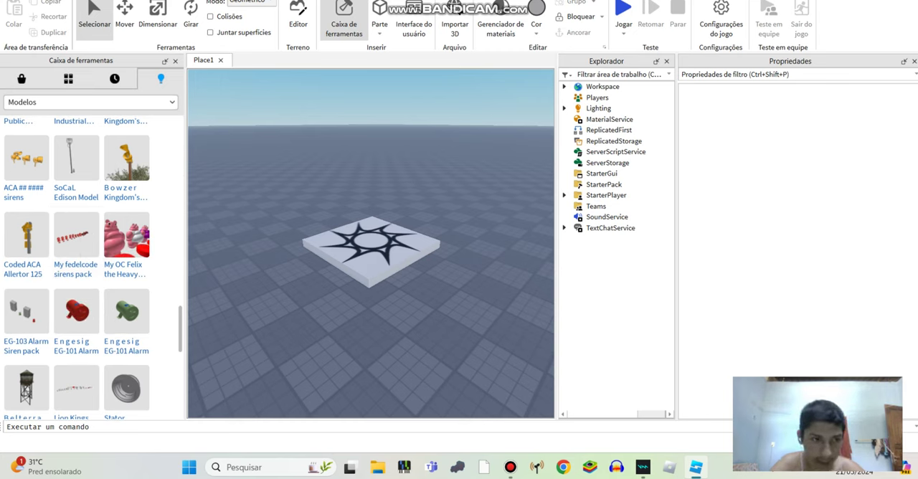
mouse_move(127, 237)
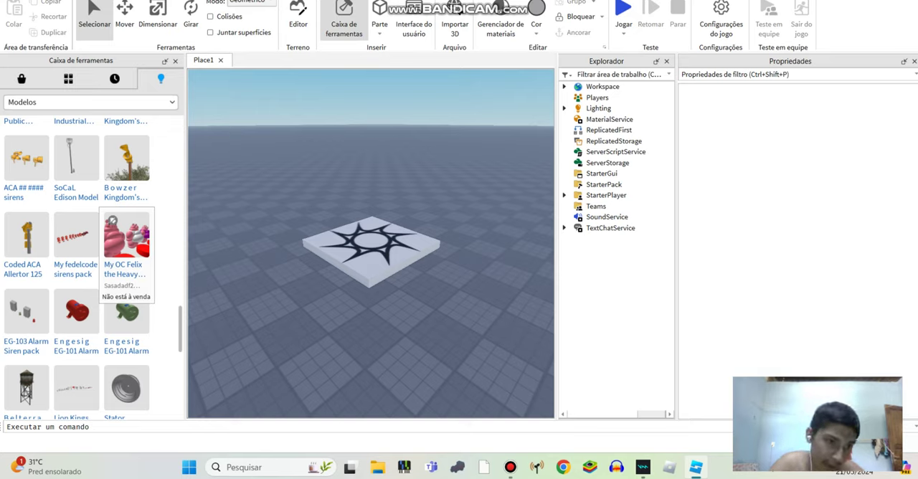
Step: Insert My fedelcode sirens pack, pull out the Mach. 5 12 port siren, and select the leftover Model
click(127, 236)
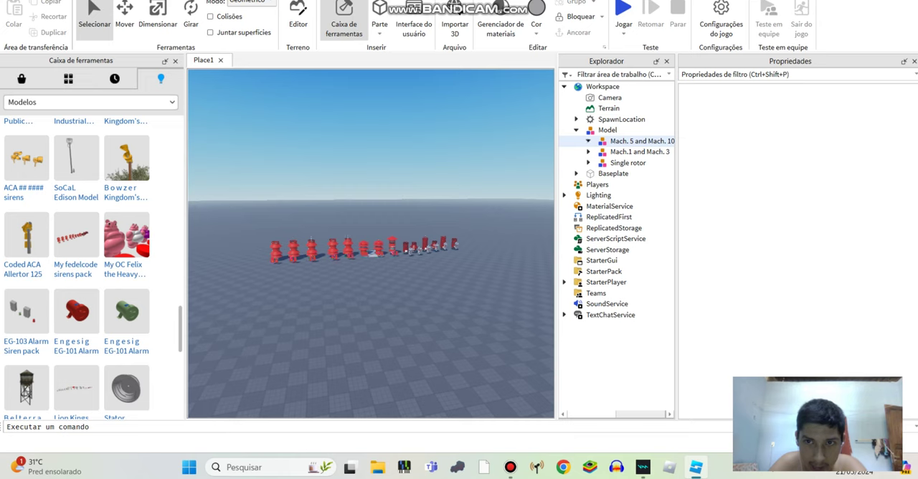
scroll(617, 251, right, 2)
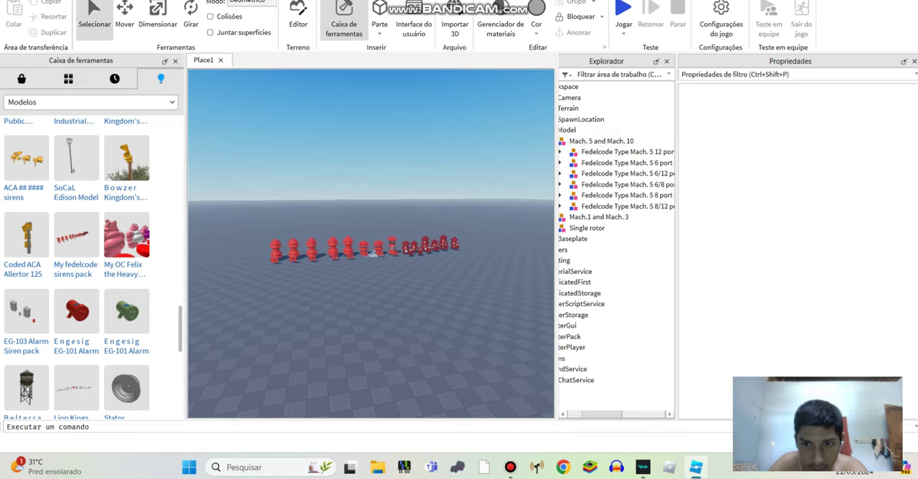
scroll(617, 251, right, 2)
scroll(617, 206, left, 3)
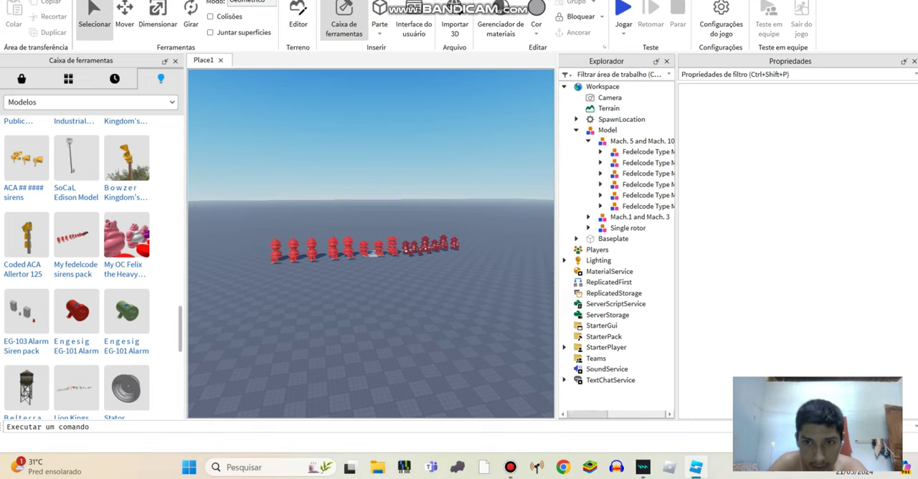
scroll(617, 206, right, 1)
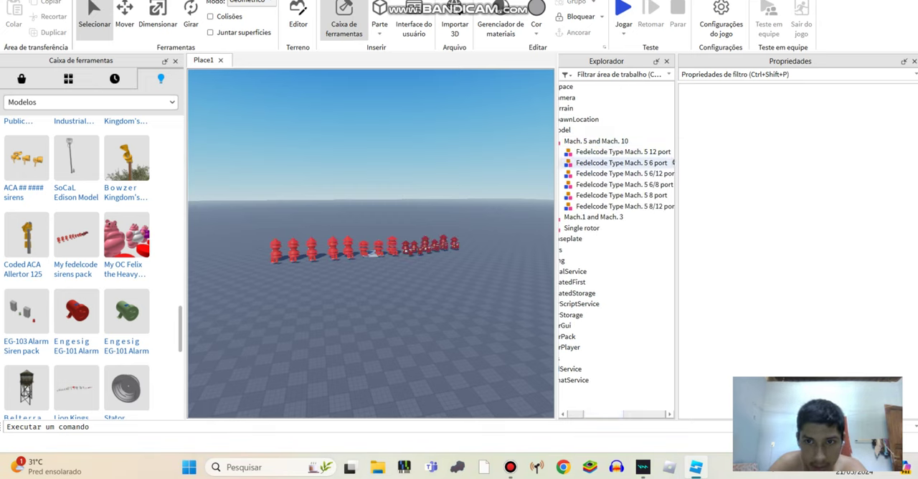
click(617, 151)
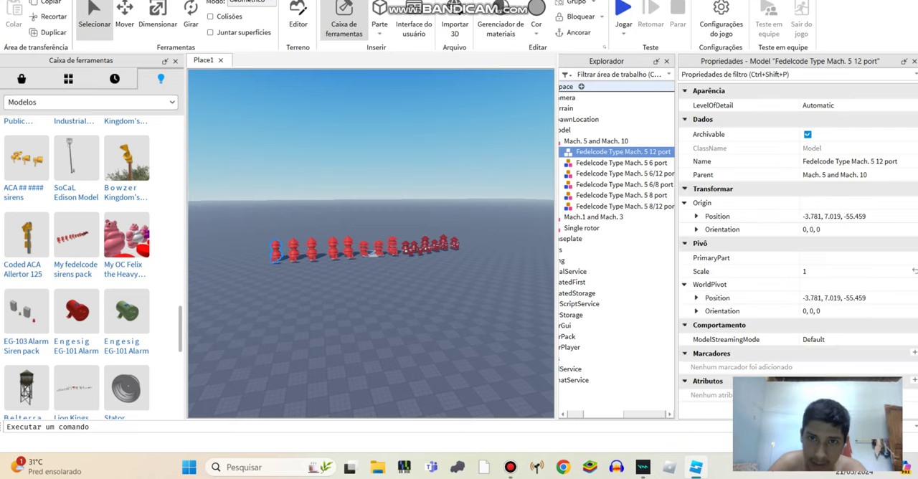
drag(581, 86, 602, 86)
click(608, 140)
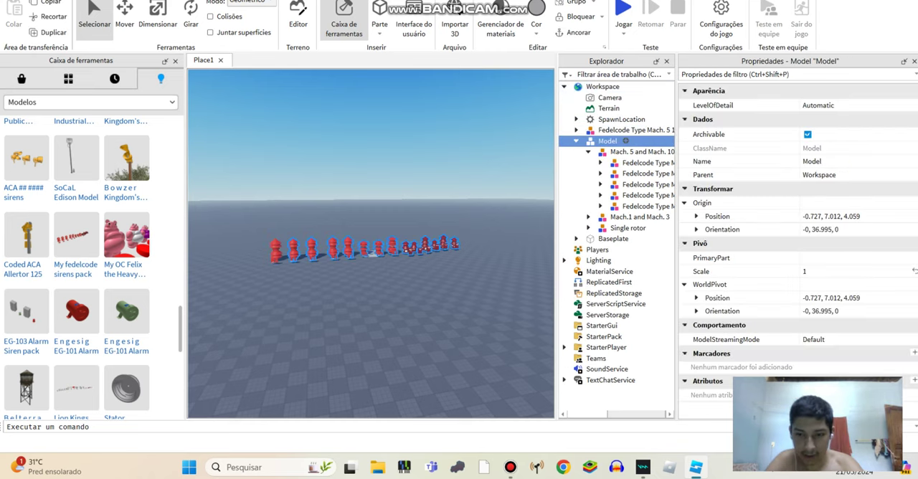
Step: Delete the leftover siren group, then fly to the 12 port siren and nudge it
key(Delete)
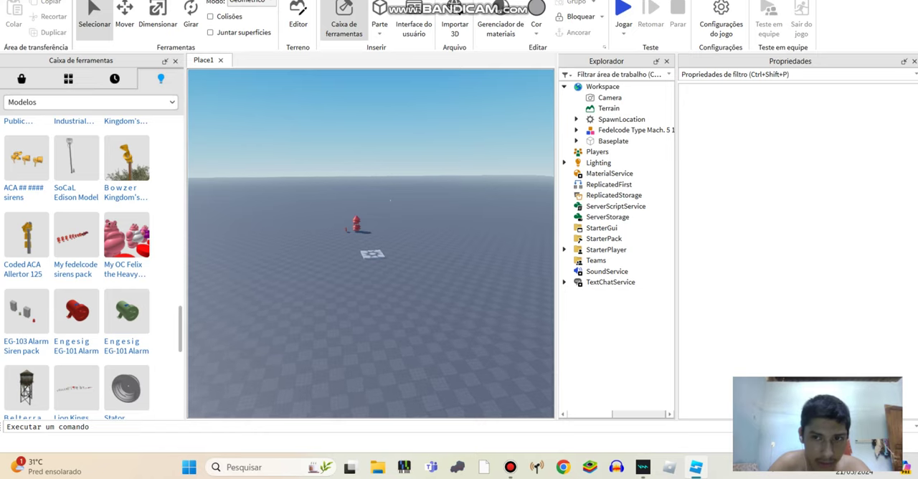
key(w)
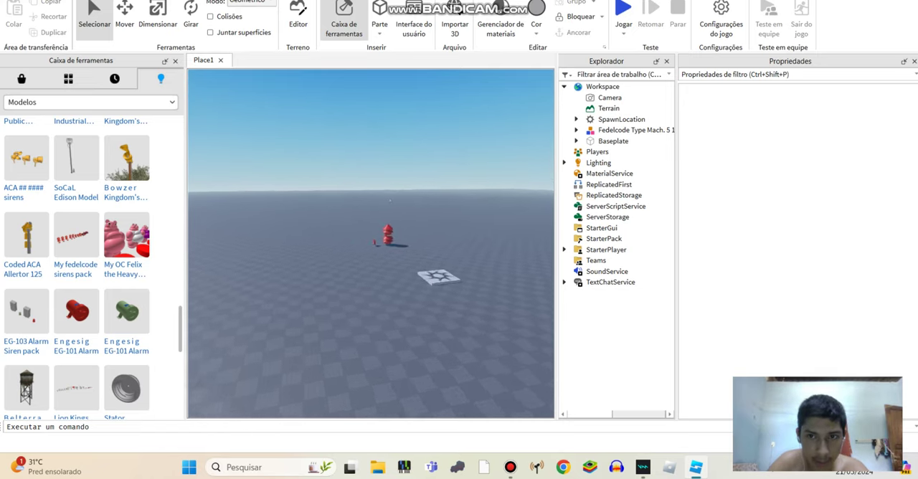
key(w)
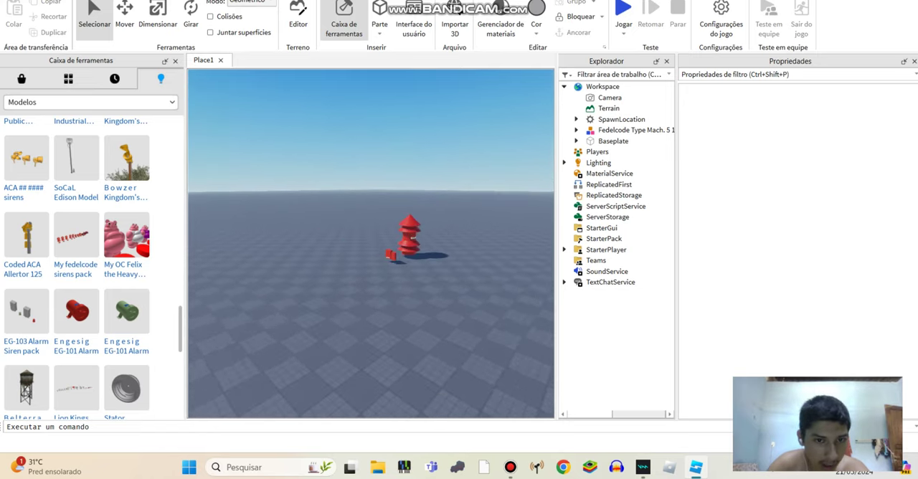
key(w)
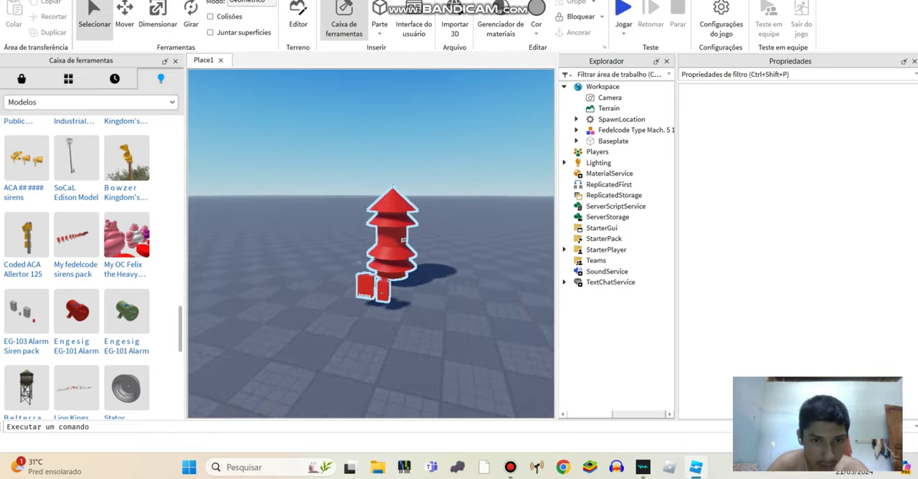
click(370, 273)
drag(370, 273, 369, 274)
scroll(93, 255, down, 4)
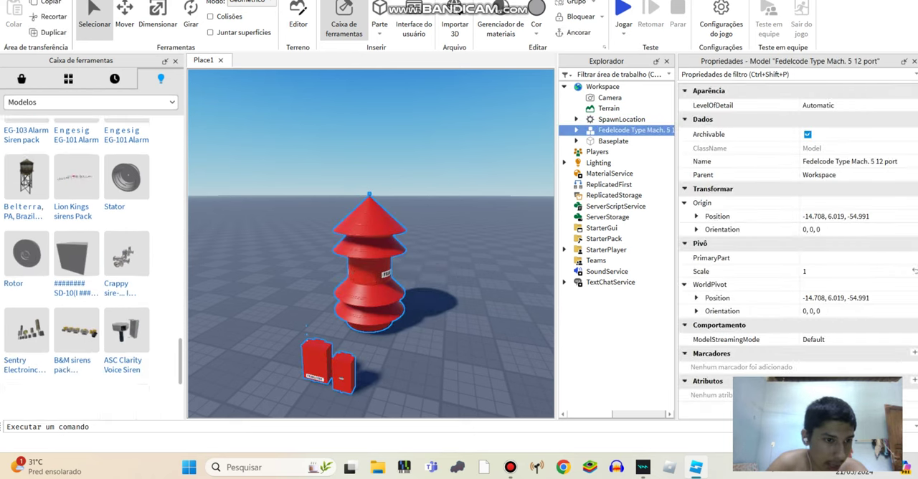
scroll(93, 255, down, 2)
scroll(93, 255, down, 2)
scroll(93, 254, down, 2)
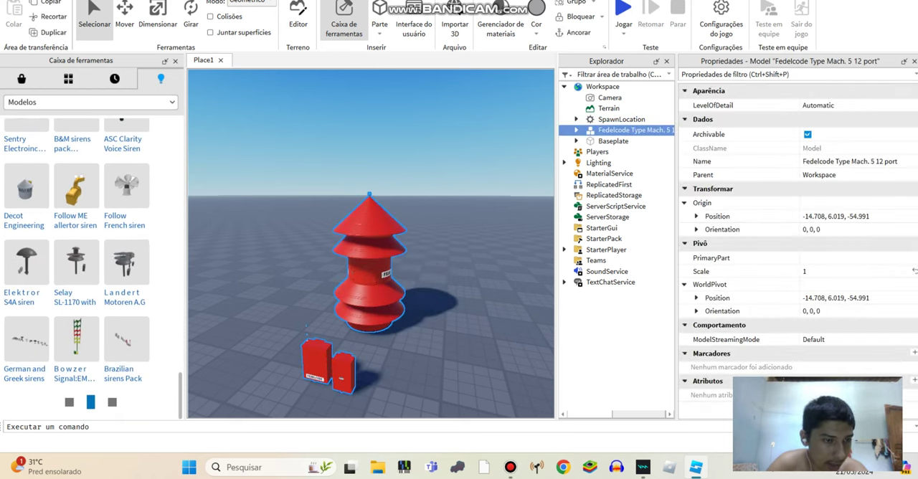
Step: Search the Marketplace for 'Siren pole' including unverified creators, and insert Round Siren Stand
click(22, 78)
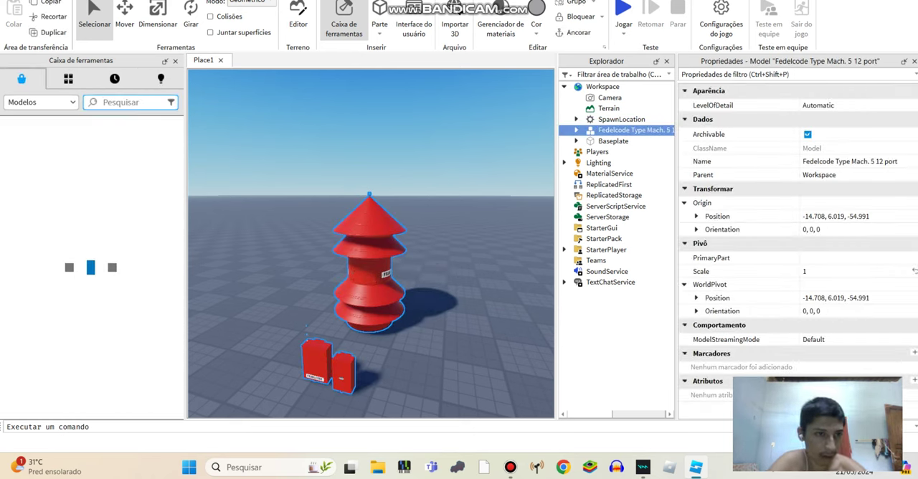
text(Si)
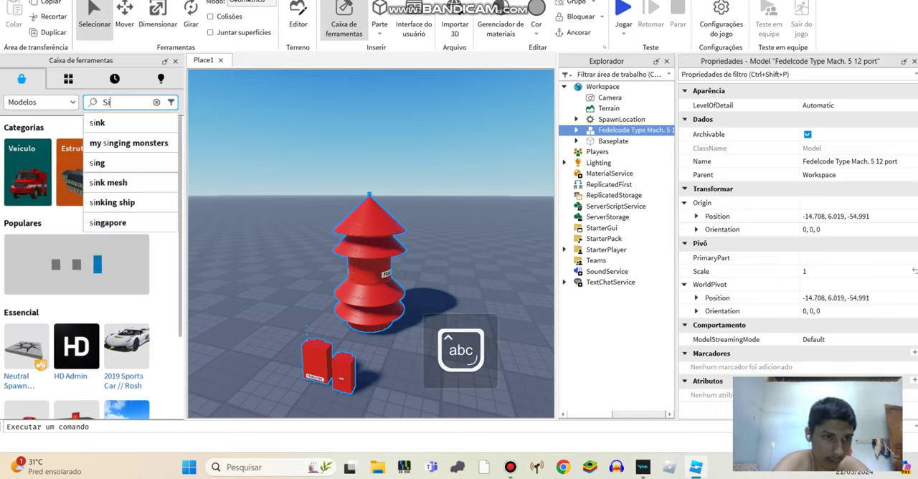
text(ren pp)
text(ole)
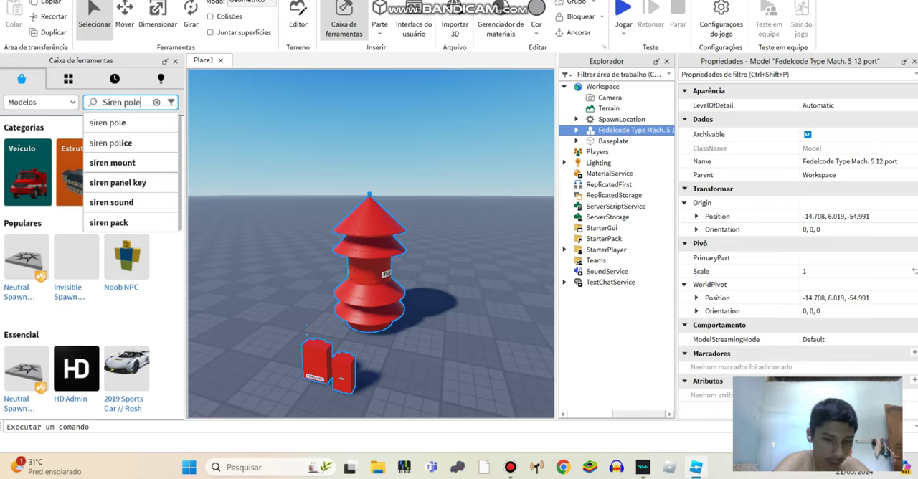
key(Return)
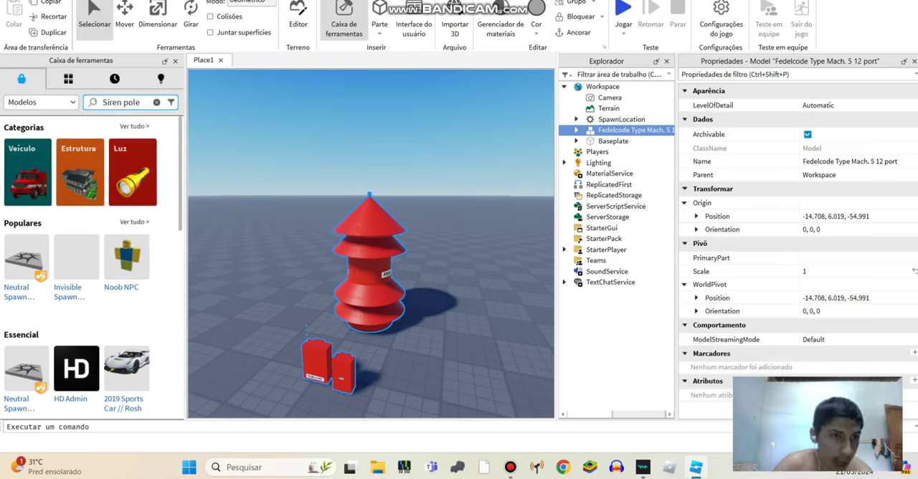
click(170, 102)
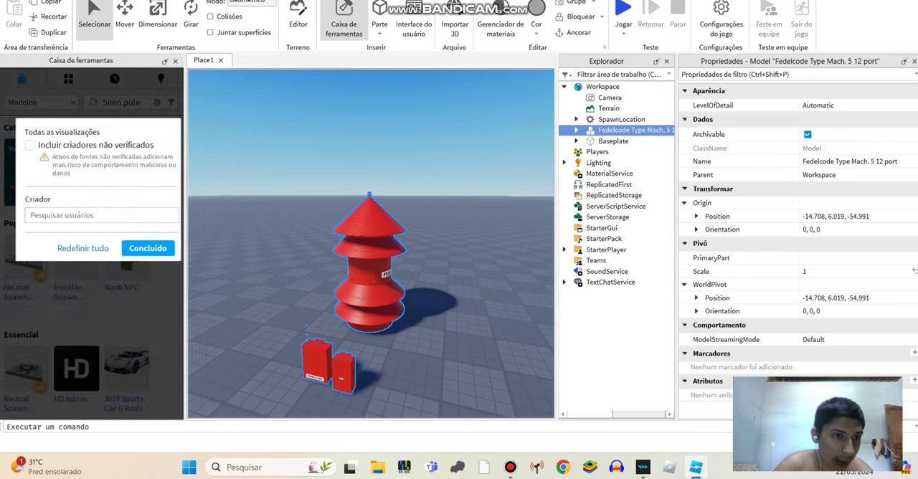
click(148, 248)
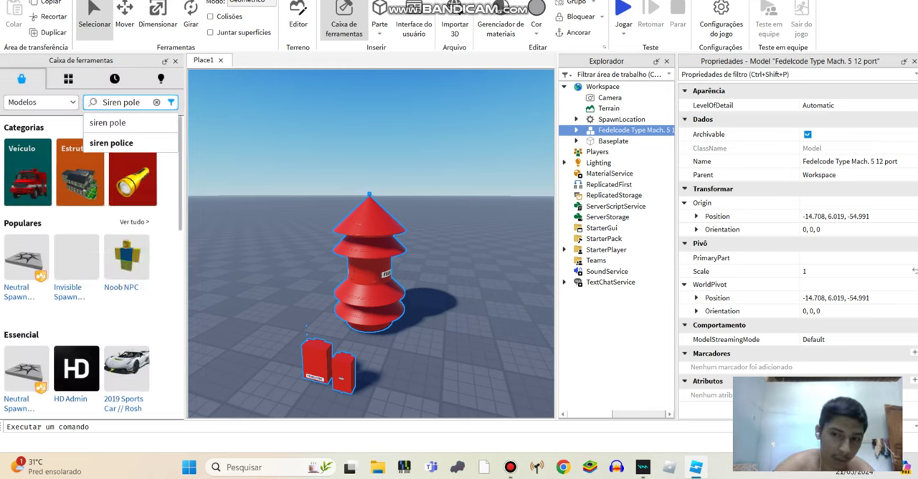
key(Return)
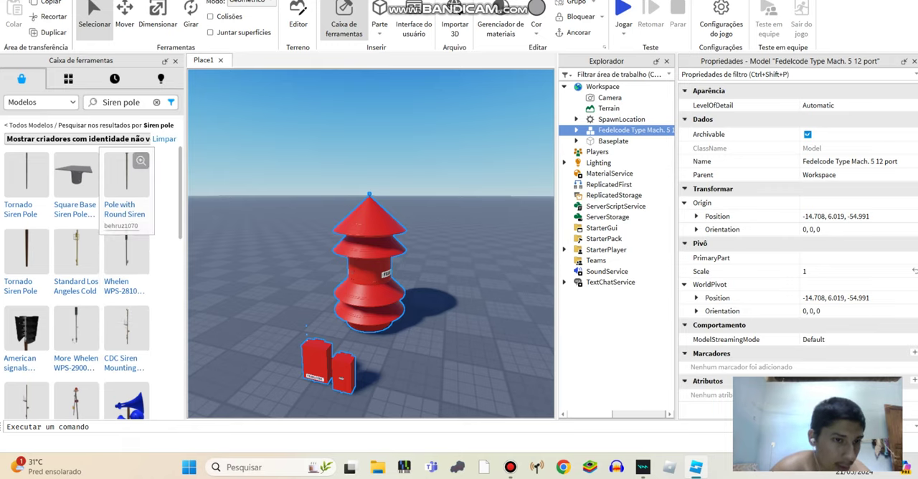
click(126, 175)
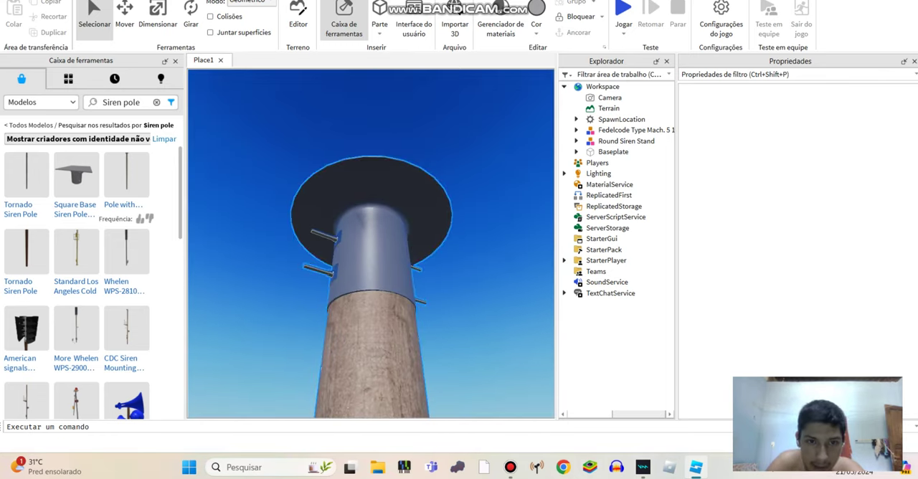
Step: Test-group and scale the stand's bracket mesh, then undo the grouping
click(371, 215)
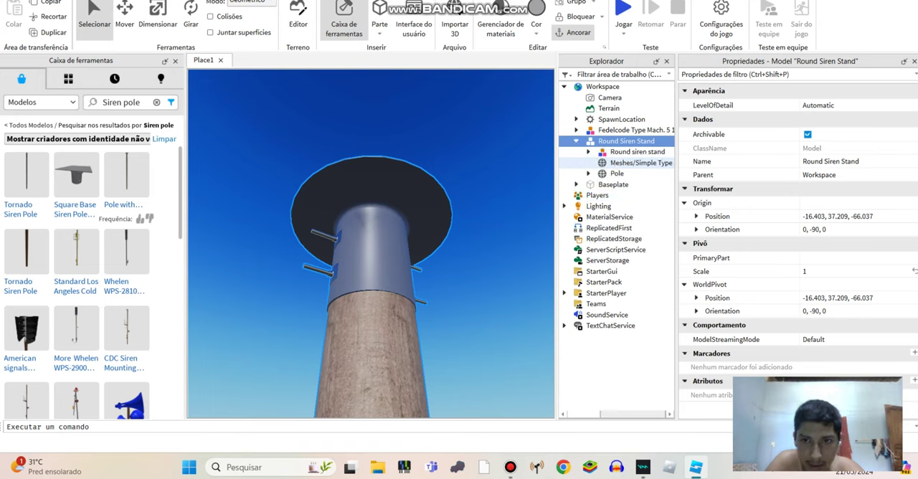
click(641, 163)
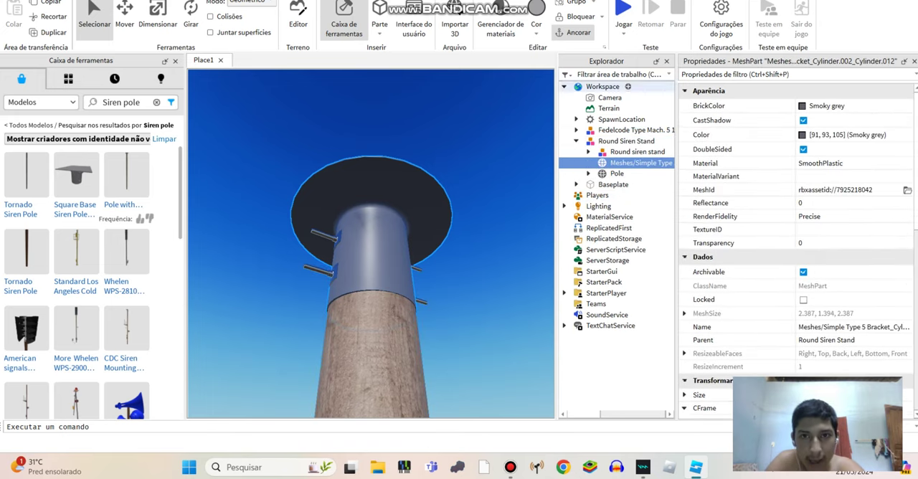
key(ctrl+g)
click(158, 16)
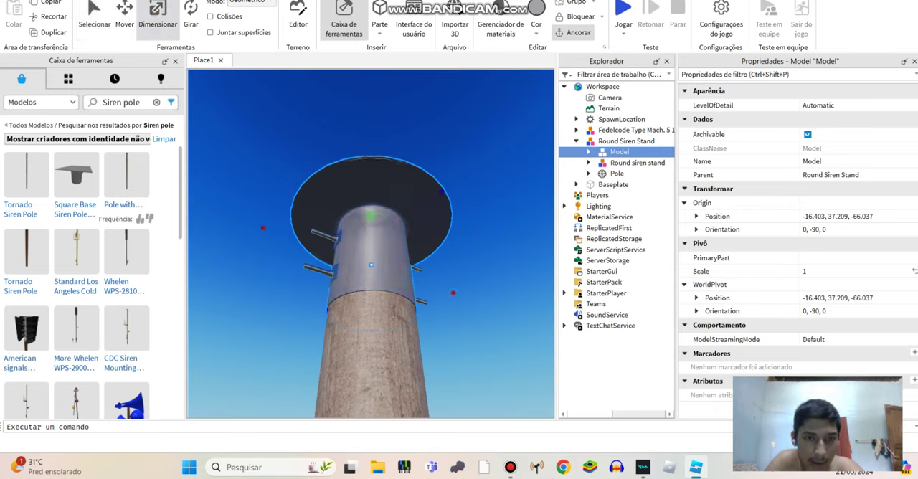
drag(370, 215, 546, 299)
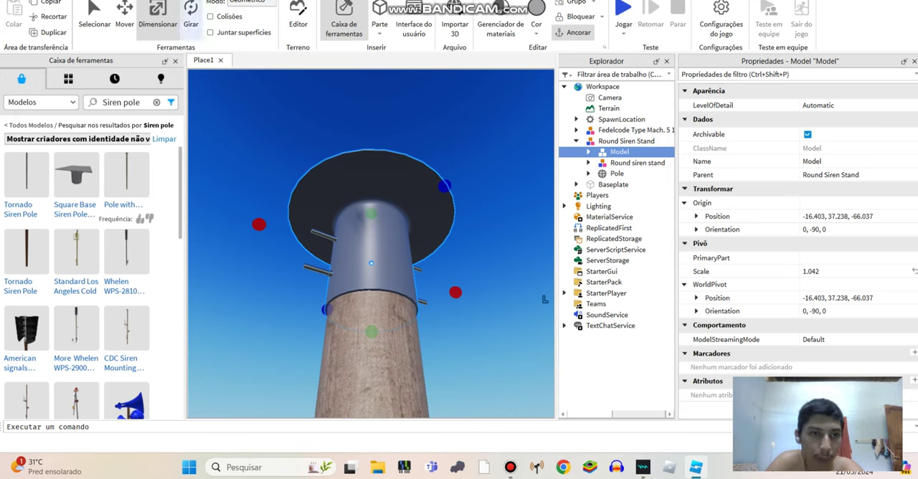
key(ctrl+u)
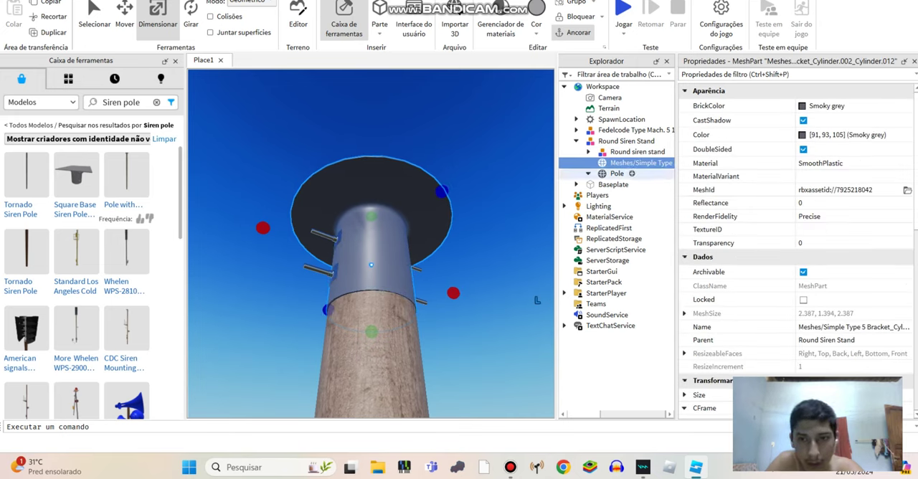
Step: Select the Round Siren Stand and its bracket together in Explorer
key(Right)
key(Left)
key(Up)
key(shift+Down)
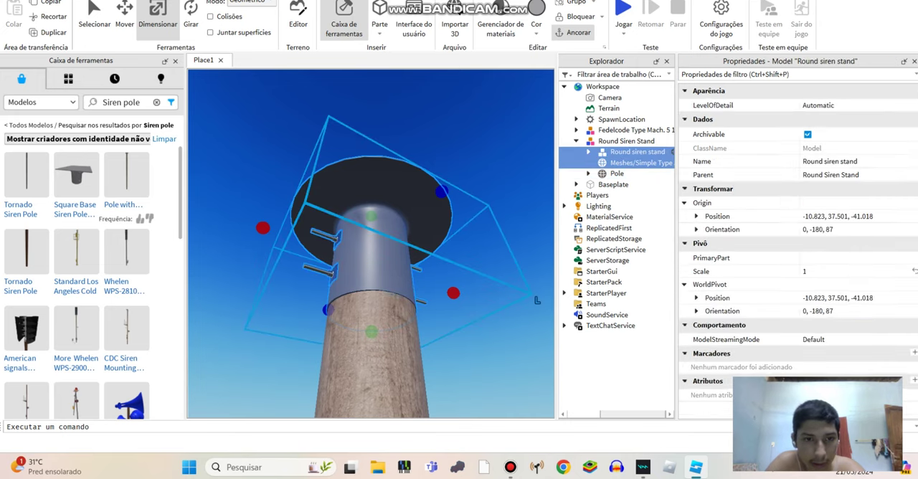
key(Left)
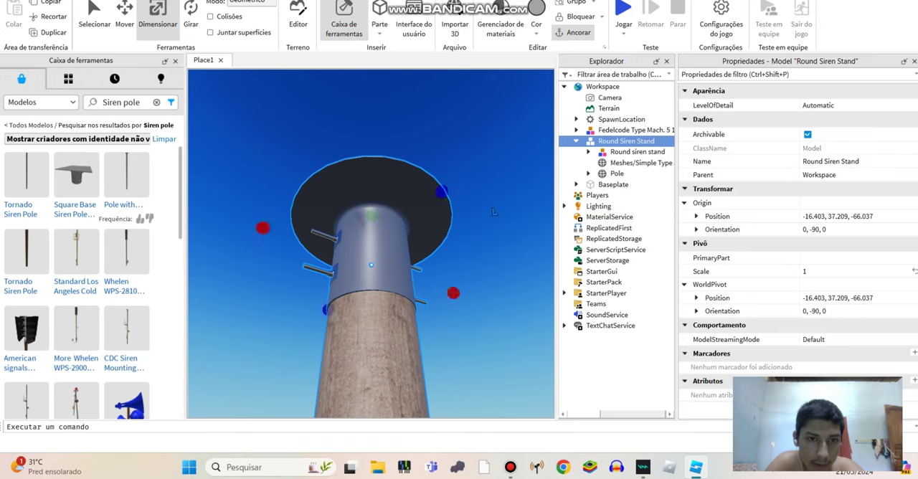
key(Down)
key(shift+Down)
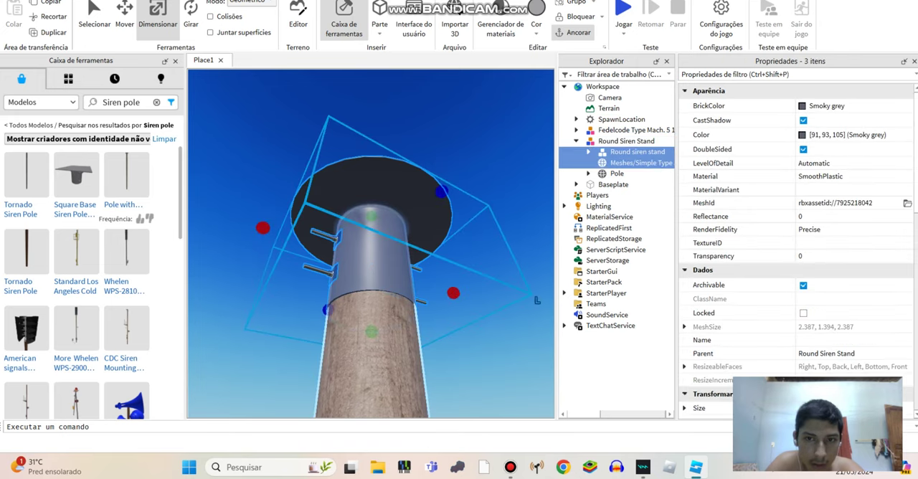
right_drag(536, 300, 537, 301)
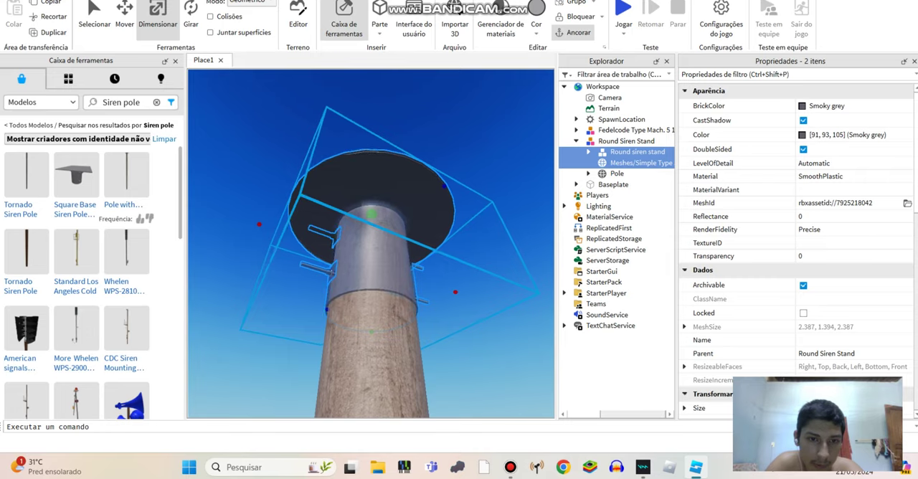
click(536, 300)
scroll(537, 301, down, 10)
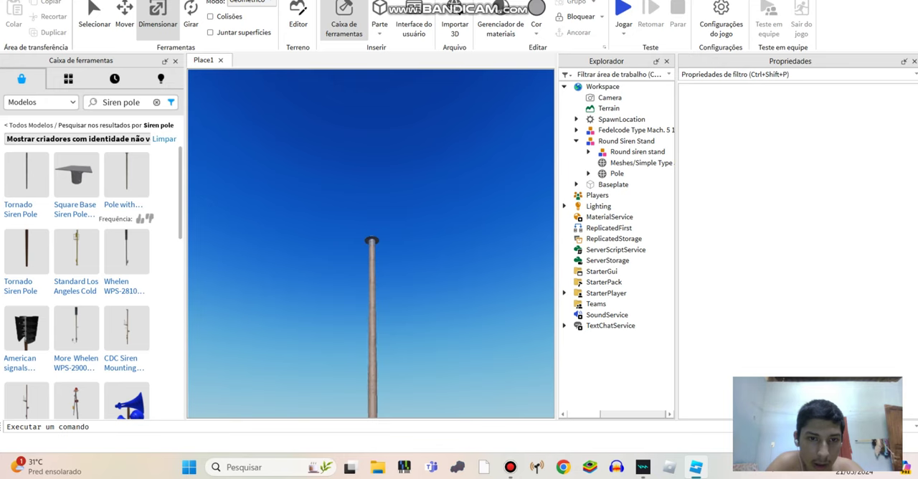
Step: Enlarge the round siren stand and bracket slightly, then look down at the baseplate
key(w)
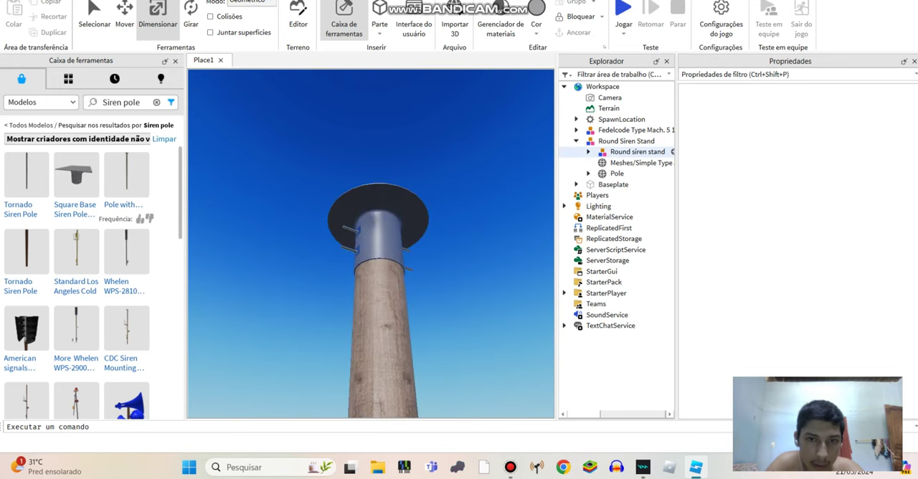
shift+click(638, 151)
drag(472, 271, 475, 275)
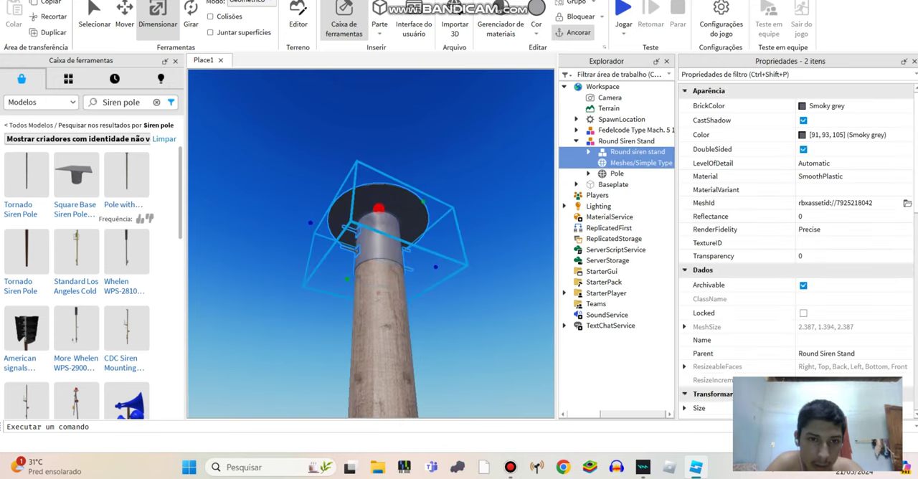
key(Escape)
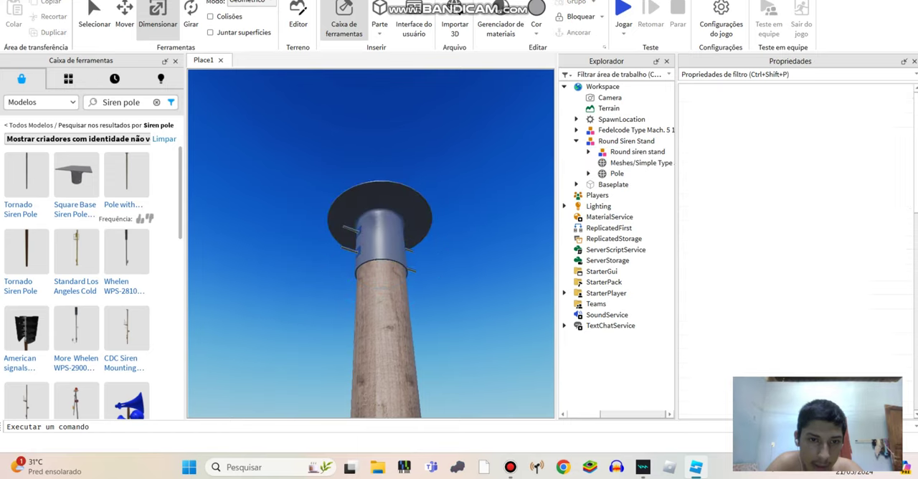
scroll(370, 243, down, 5)
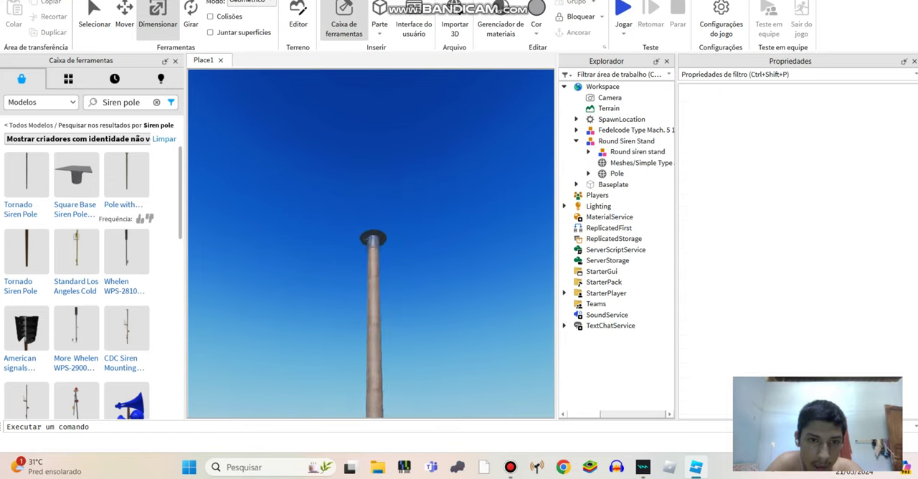
right_drag(371, 216, 370, 301)
right_drag(371, 215, 371, 301)
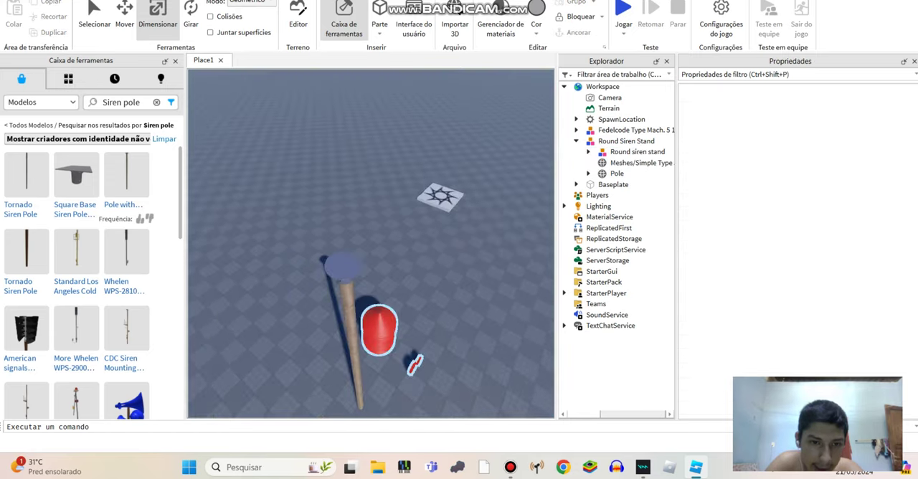
Step: Frame the Fedelcode siren model and view it on top of the pole
click(389, 335)
key(f)
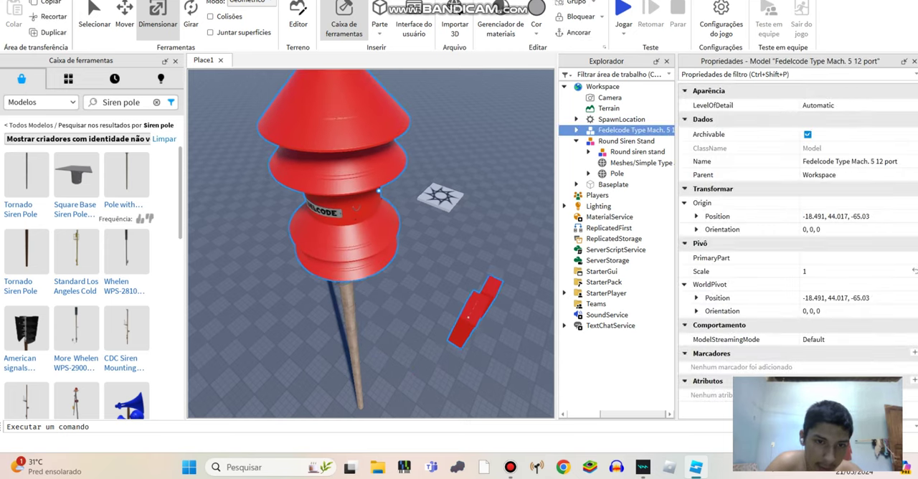
click(371, 244)
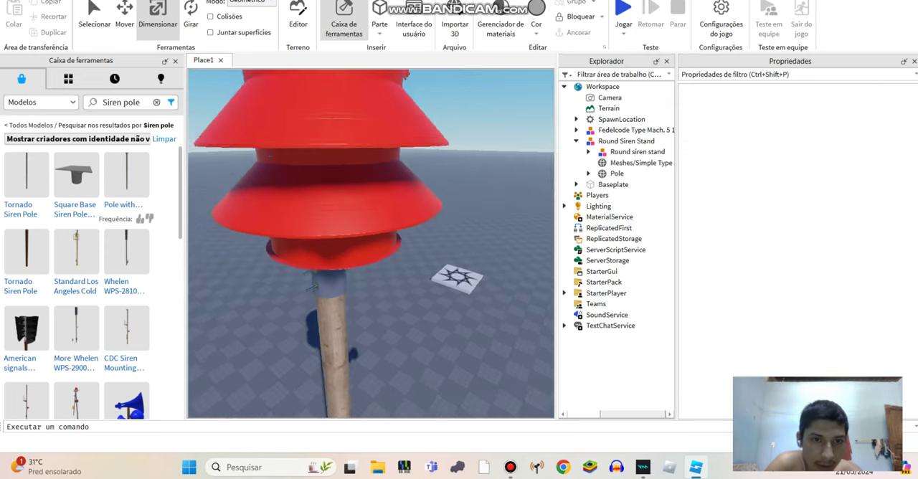
right_drag(370, 216, 371, 143)
key(s)
key(w)
key(w)
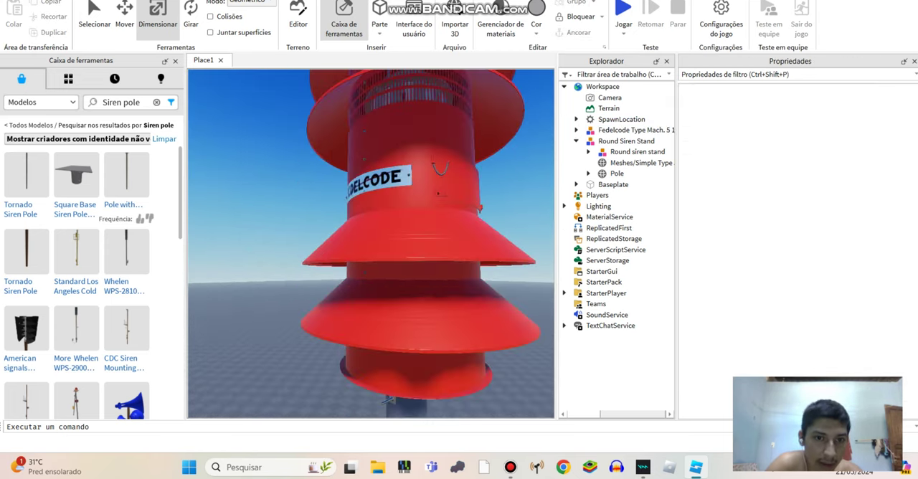
right_drag(371, 244, 371, 172)
key(s)
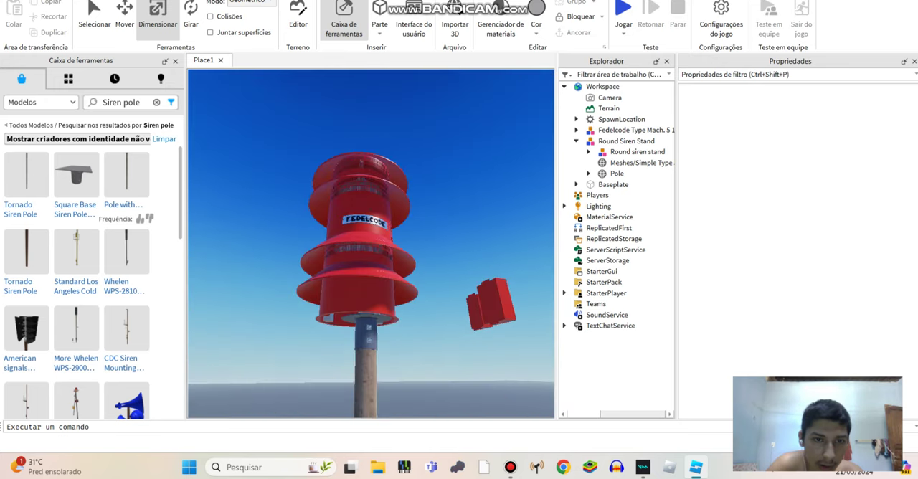
key(s)
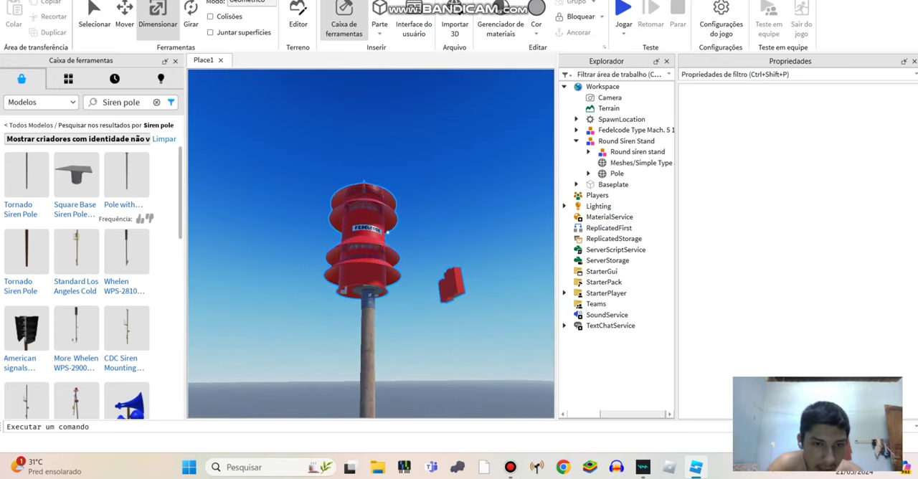
Step: Drag the Fedelcode siren off the pole onto the ground
click(452, 287)
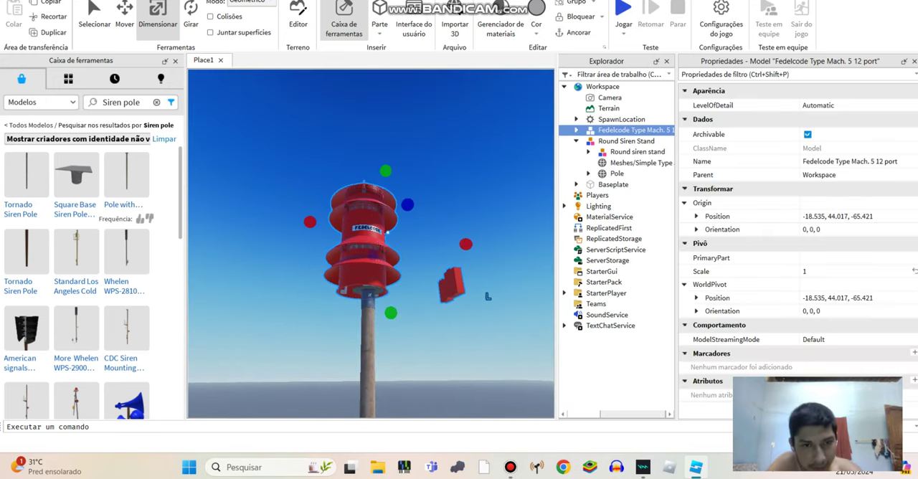
key(ctrl+1)
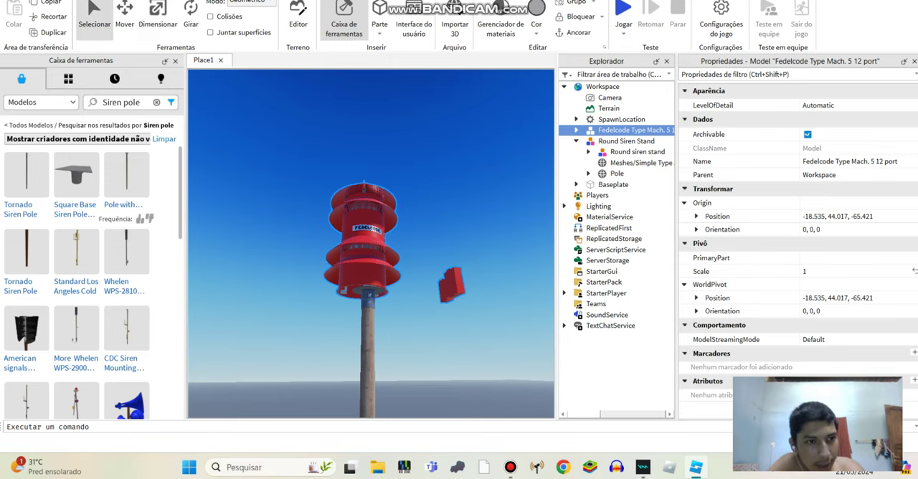
right_drag(487, 296, 438, 191)
click(438, 190)
drag(434, 216, 470, 387)
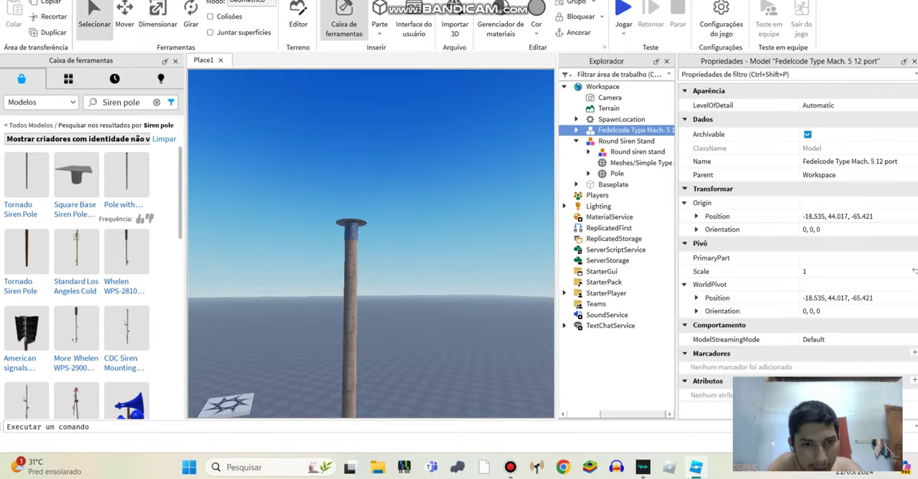
click(352, 287)
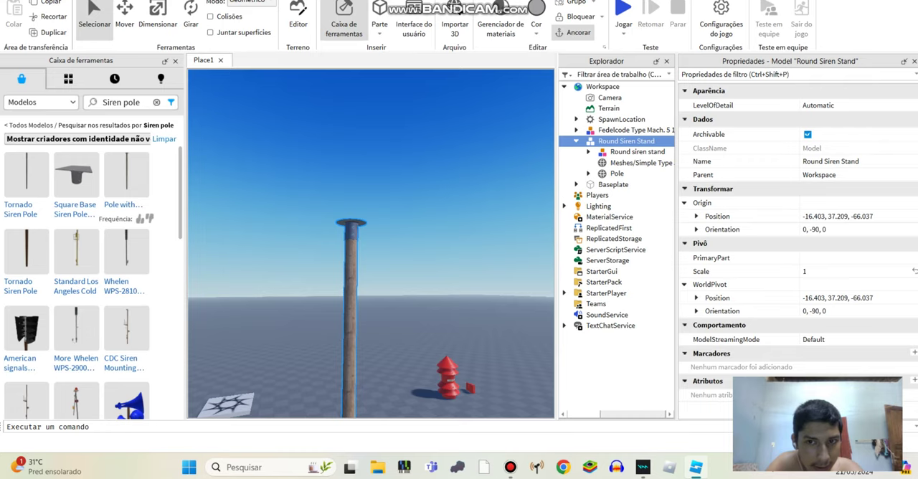
click(157, 18)
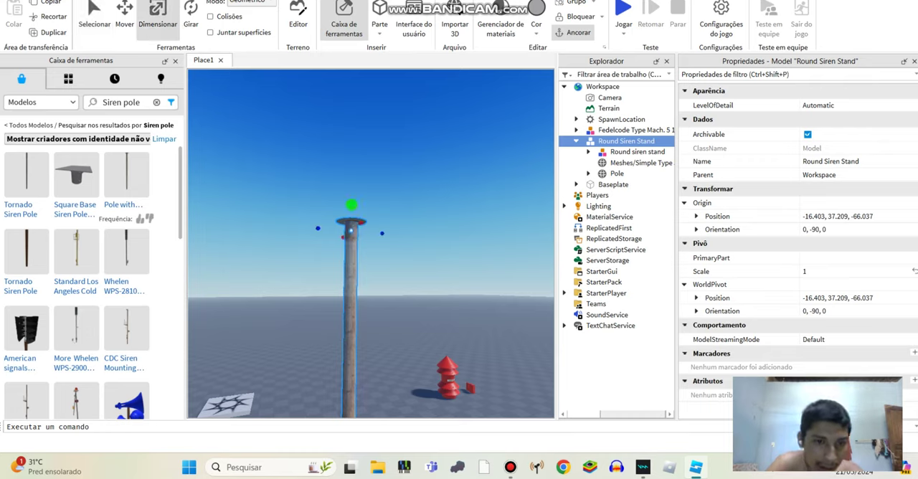
drag(351, 231, 353, 107)
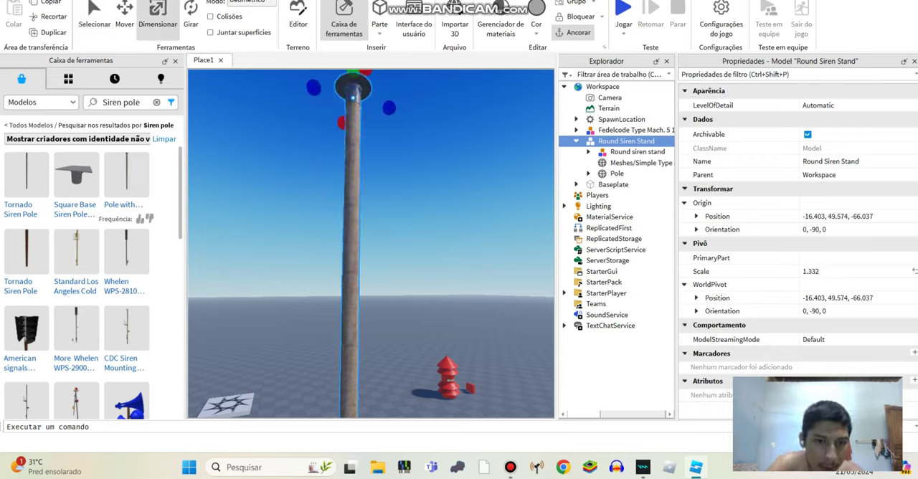
scroll(364, 172, down, 5)
scroll(379, 388, down, 2)
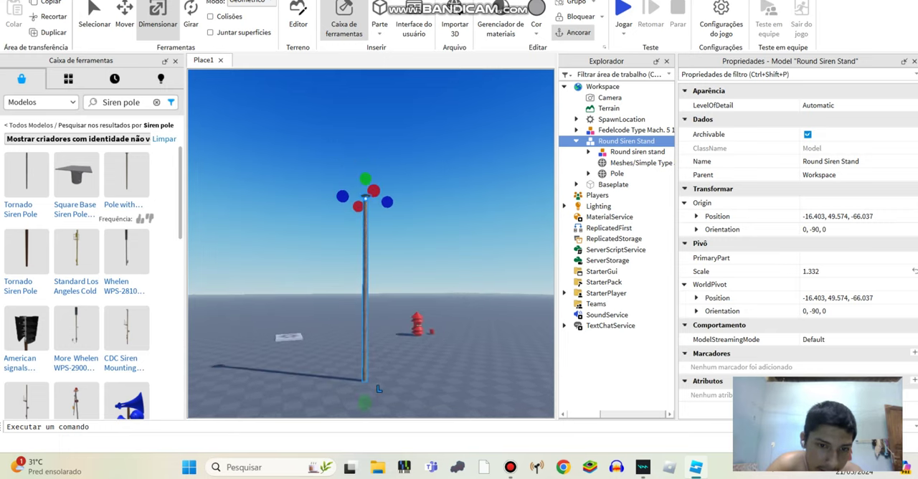
drag(365, 178, 366, 93)
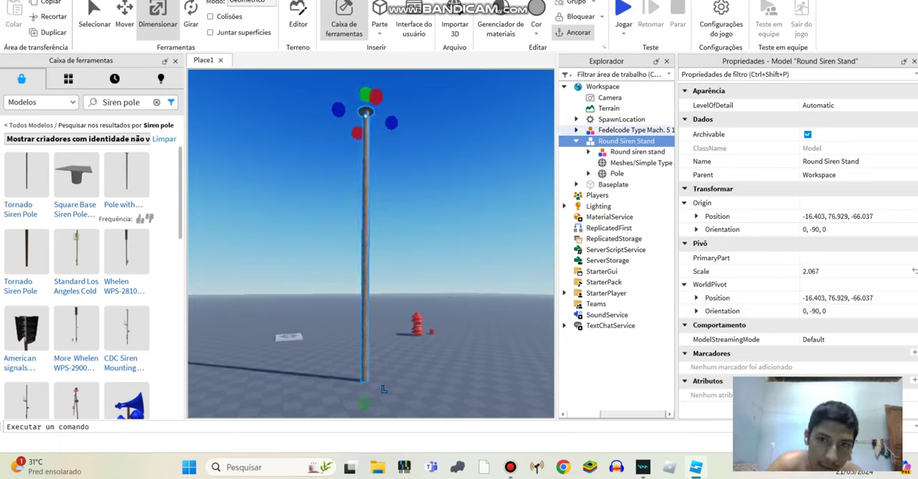
click(617, 173)
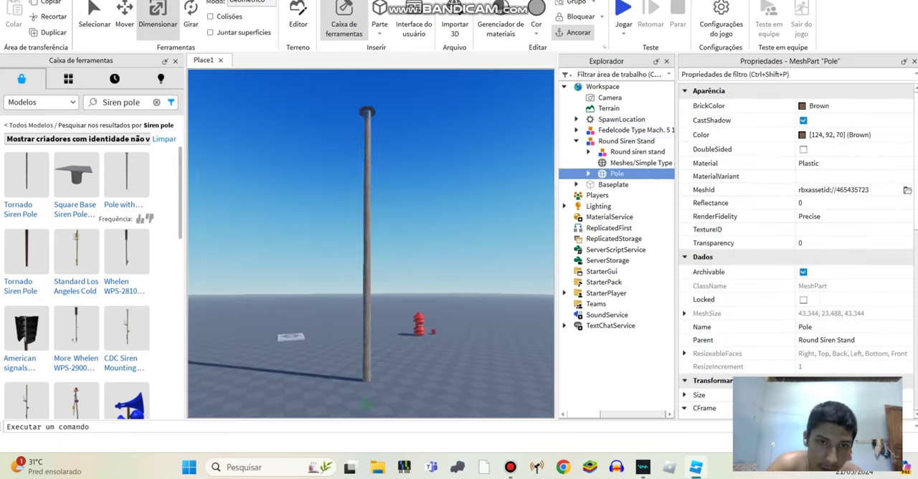
key(f)
mouse_move(371, 244)
right_down()
mouse_move(371, 172)
mouse_move(370, 287)
right_up()
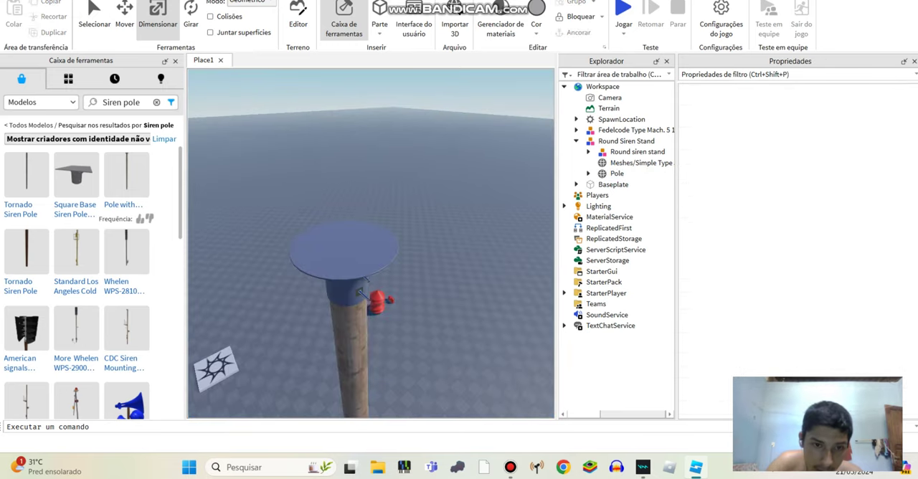
Step: Select and frame the Fedelcode 12 port siren model
click(631, 129)
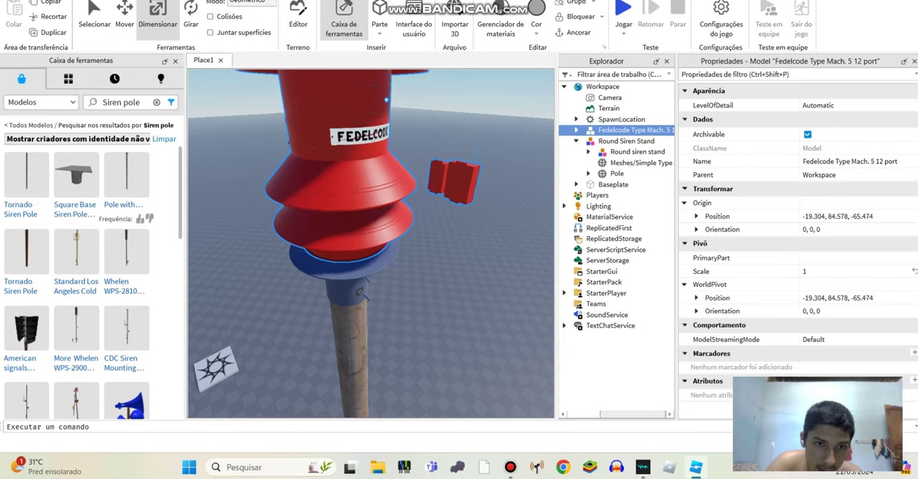
click(488, 101)
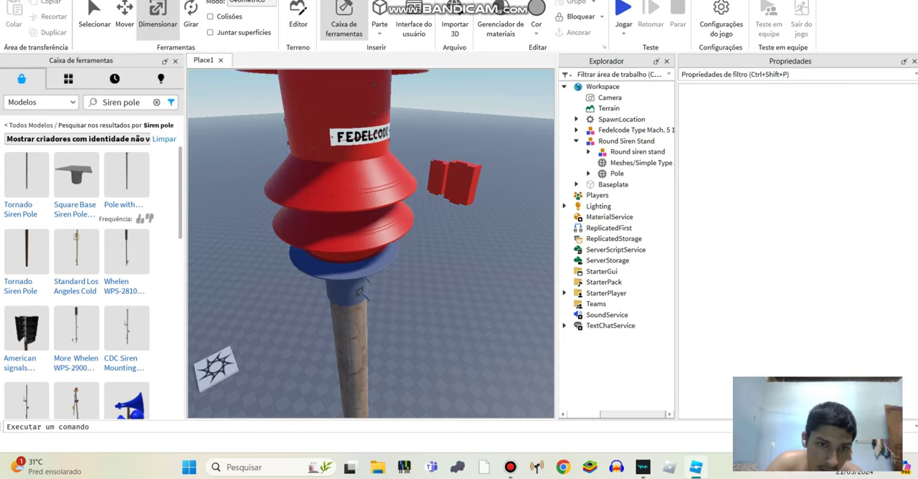
right_drag(371, 216, 371, 251)
scroll(371, 215, down, 10)
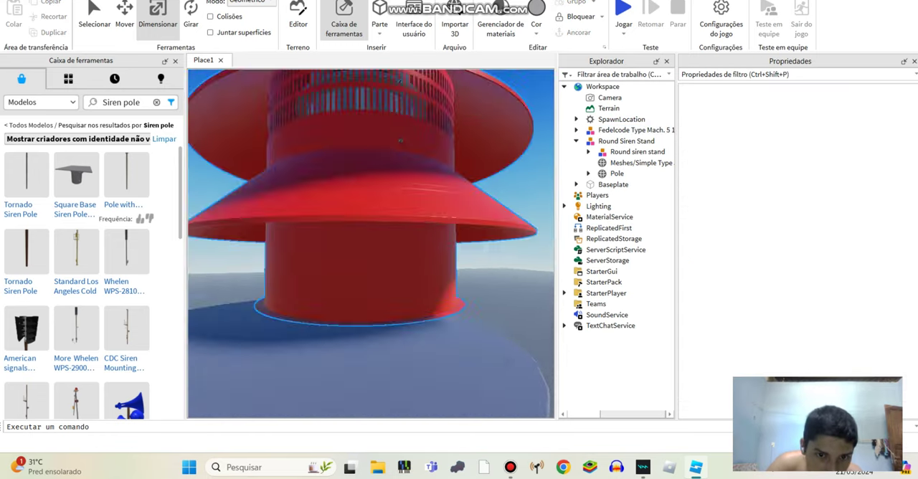
click(631, 130)
key(f)
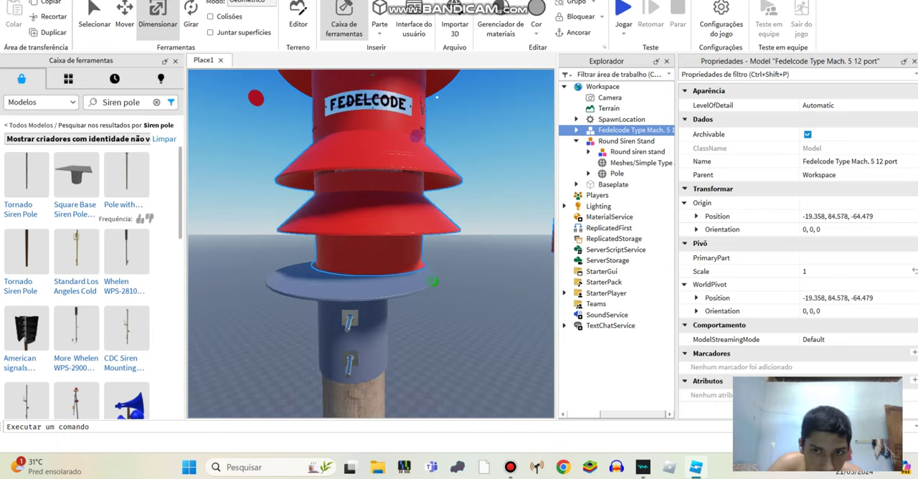
Step: Move the Mach. 5 8 port child out to Workspace and select it
key(Right)
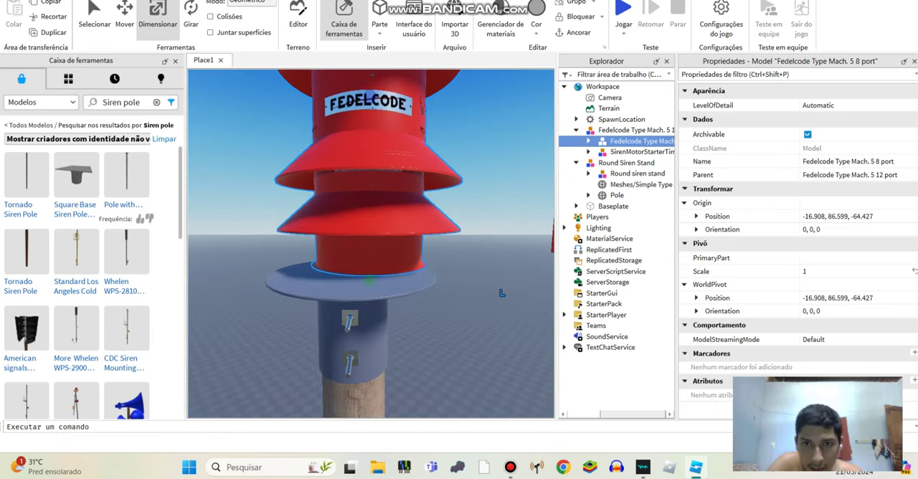
drag(641, 140, 602, 86)
click(635, 152)
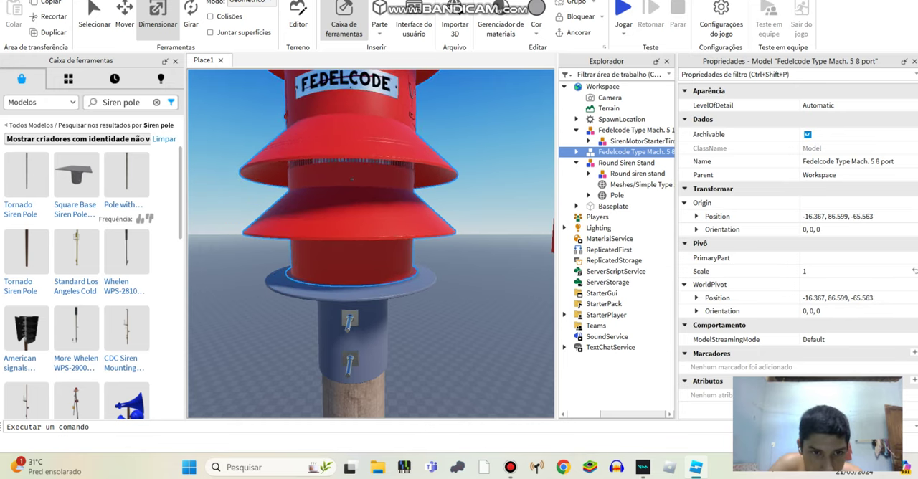
middle_drag(502, 308, 275, 260)
key(ctrl+1)
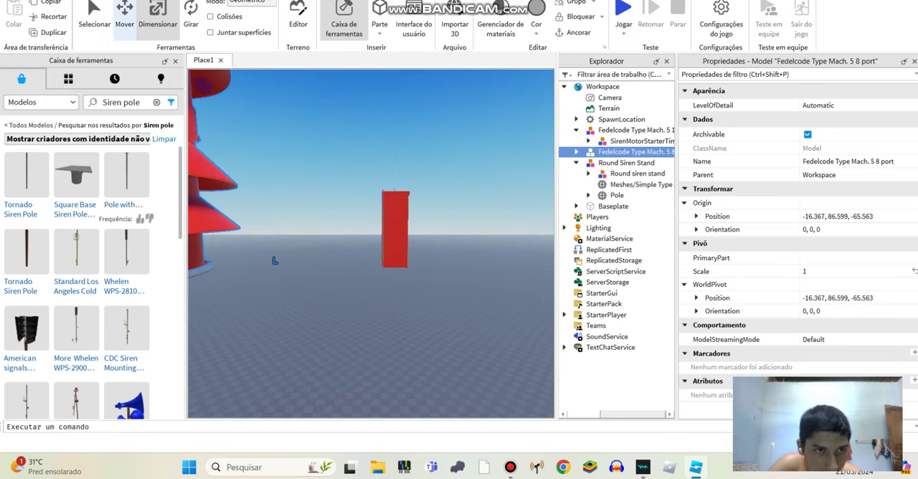
click(275, 260)
mouse_move(275, 260)
right_down()
mouse_move(215, 258)
mouse_move(301, 243)
mouse_move(308, 229)
right_up()
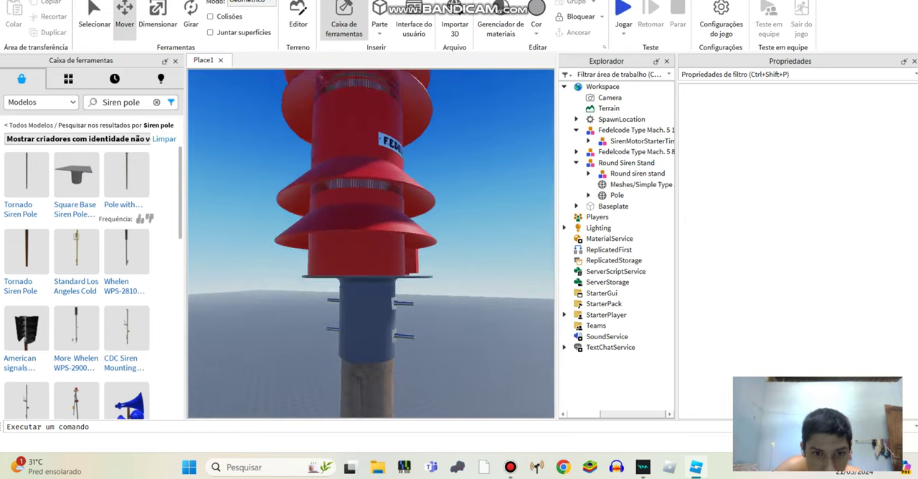
scroll(371, 244, down, 5)
Step: Shift the 8 port siren slightly along its Z axis to centre it on the pole
click(398, 247)
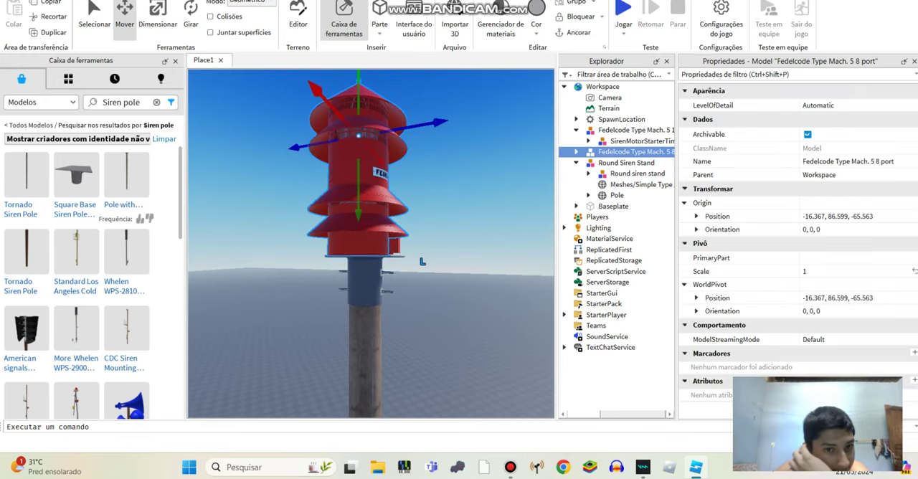
drag(431, 123, 437, 122)
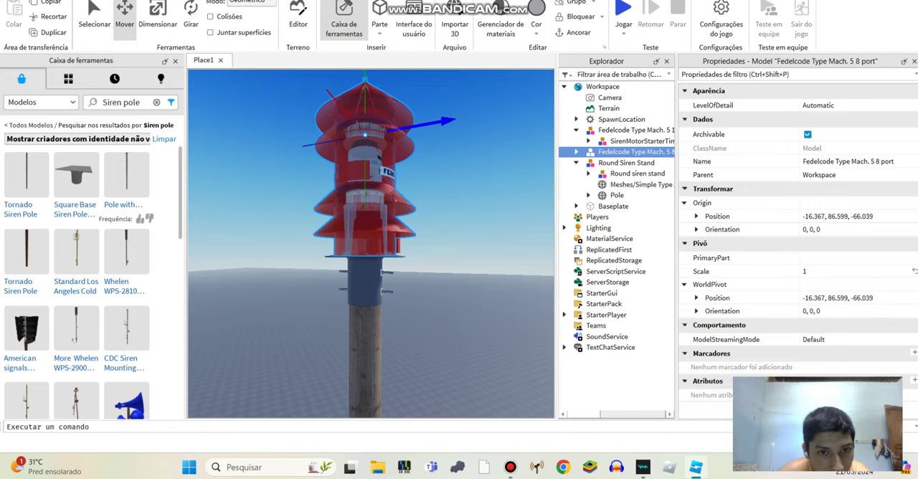
click(429, 262)
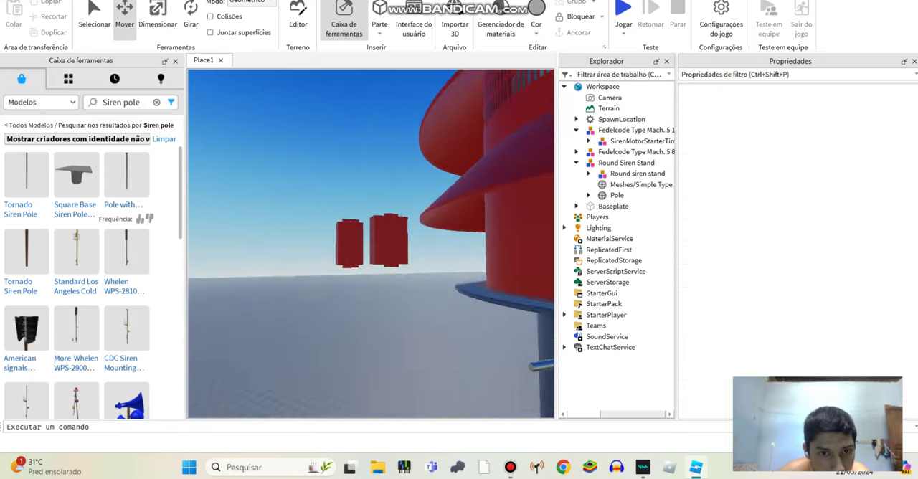
right_drag(429, 262, 428, 262)
scroll(420, 266, down, 3)
scroll(420, 265, down, 3)
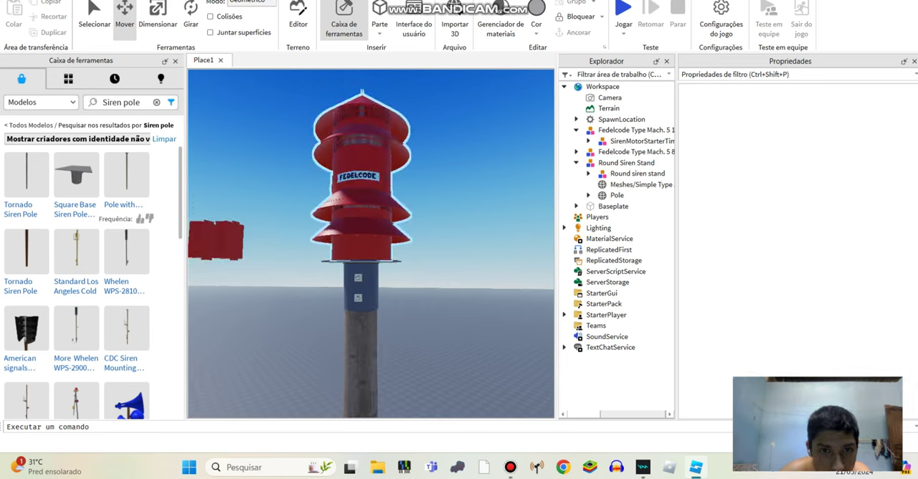
click(399, 252)
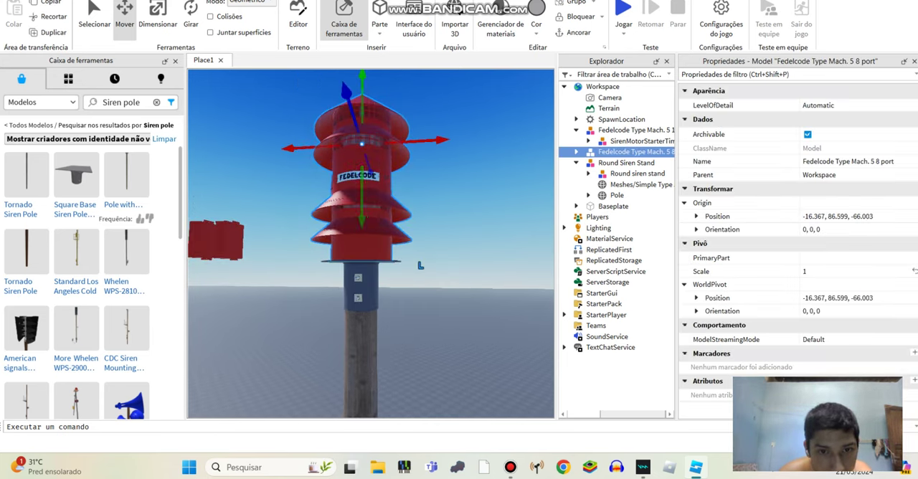
scroll(371, 244, up, 3)
scroll(371, 244, up, 3)
scroll(371, 243, down, 3)
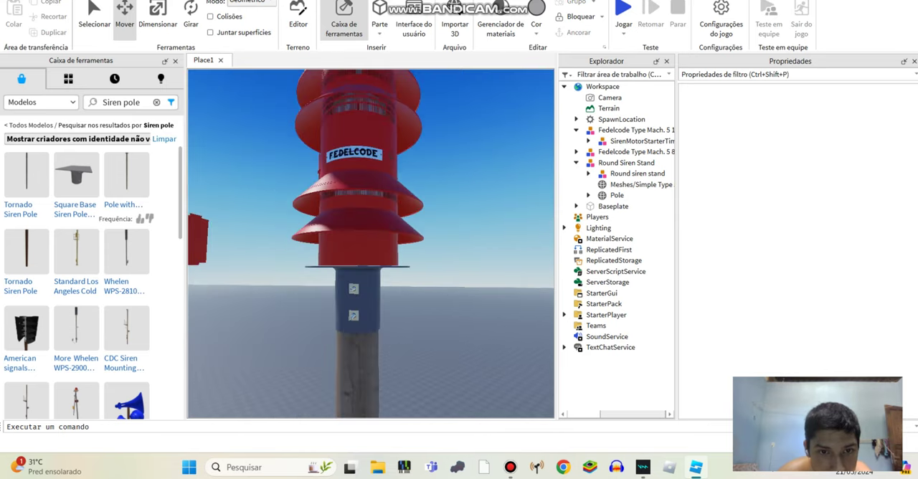
scroll(371, 244, down, 3)
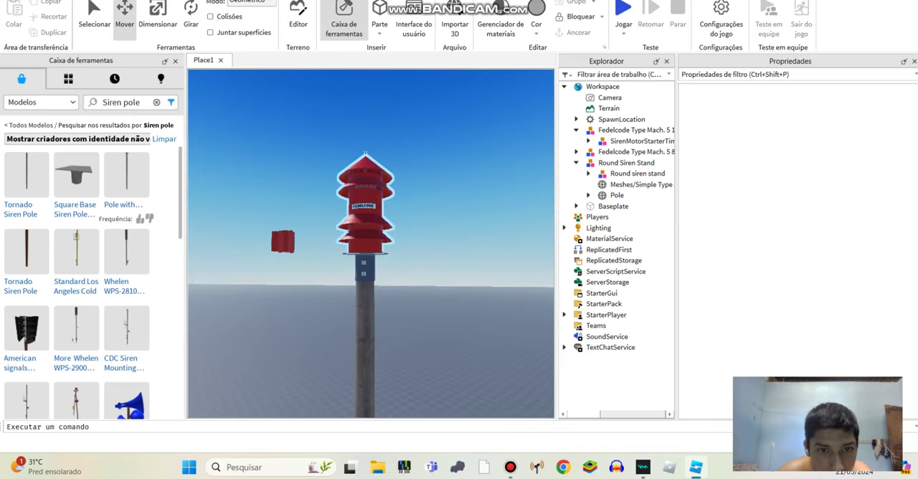
click(366, 208)
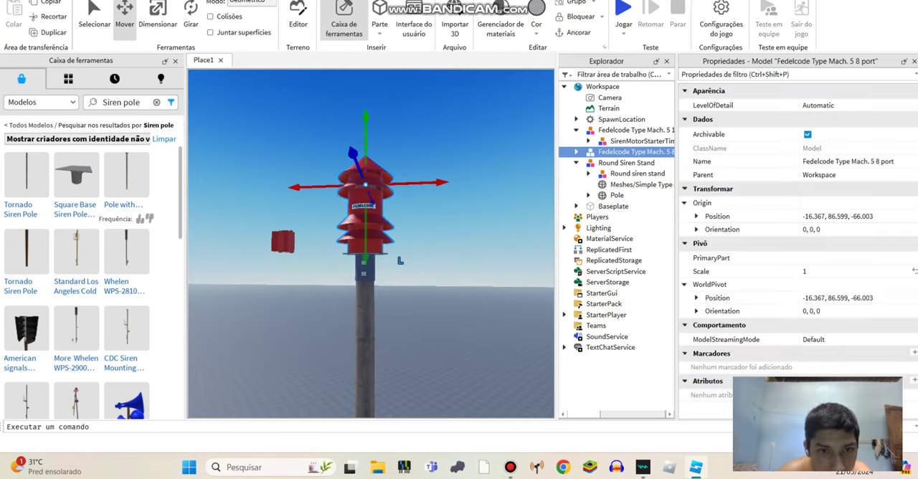
click(445, 143)
right_drag(445, 144, 430, 150)
scroll(371, 244, up, 1)
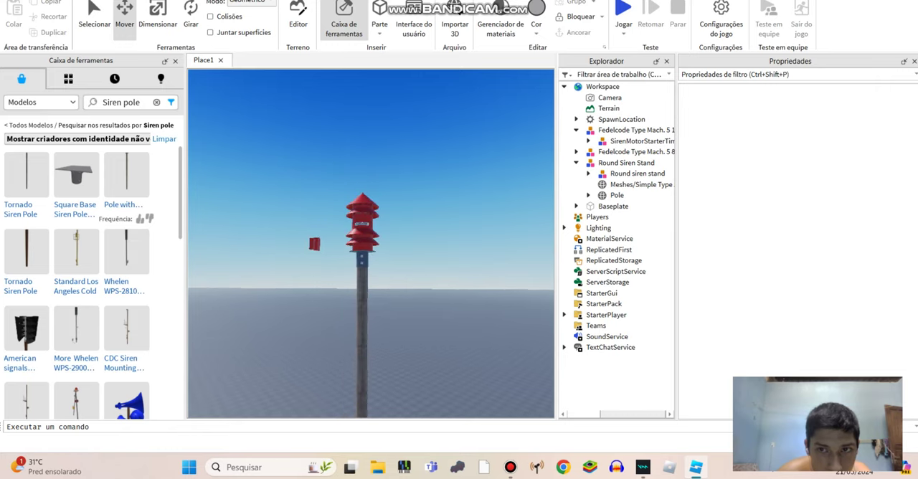
scroll(371, 244, up, 1)
scroll(371, 244, up, 2)
scroll(370, 244, up, 2)
scroll(371, 244, down, 2)
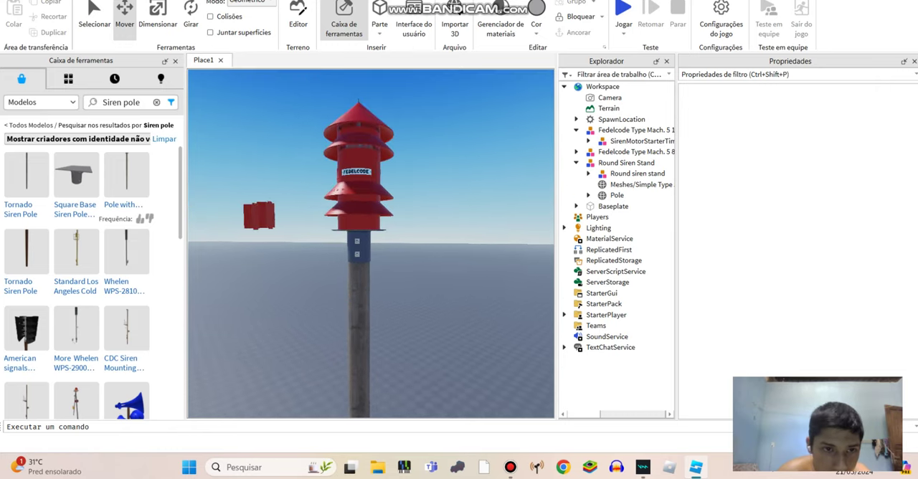
mouse_move(371, 244)
right_down()
mouse_move(431, 237)
mouse_move(401, 179)
right_up()
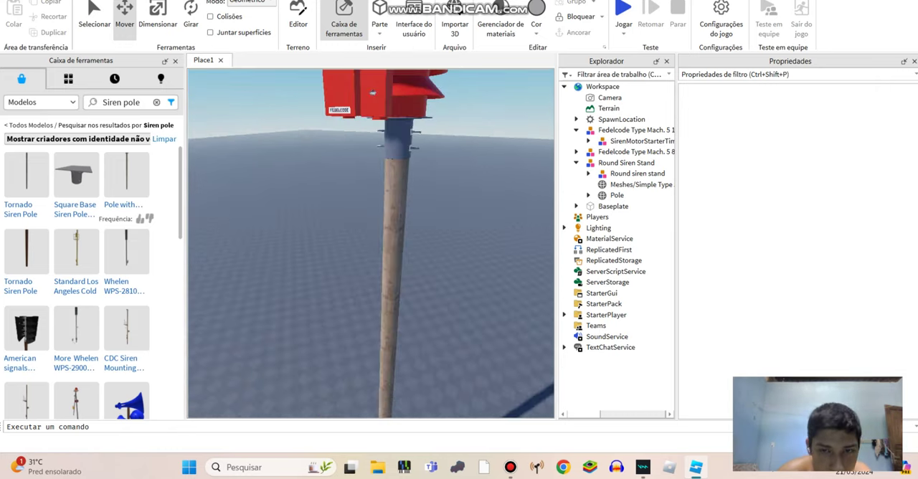
scroll(373, 92, down, 3)
Step: Move SirenMotorStarterTimer and RC5WA240 out of the 12 port siren onto Workspace
click(344, 164)
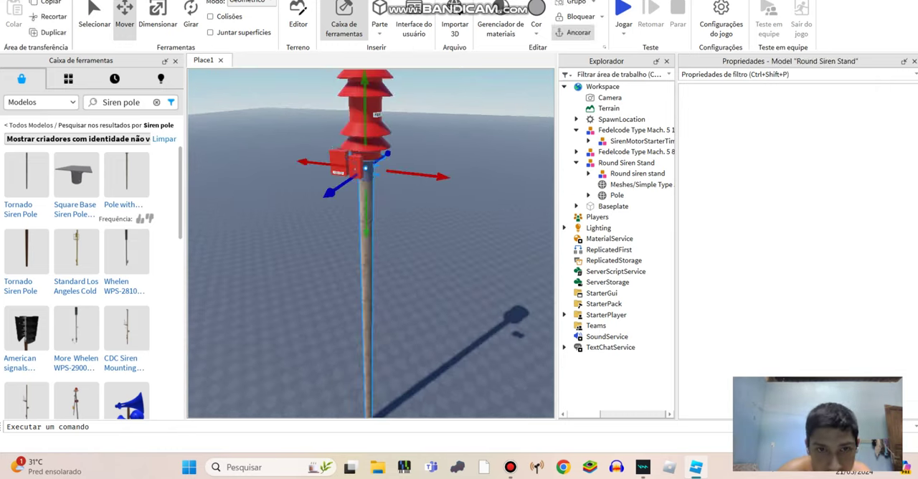
key(Escape)
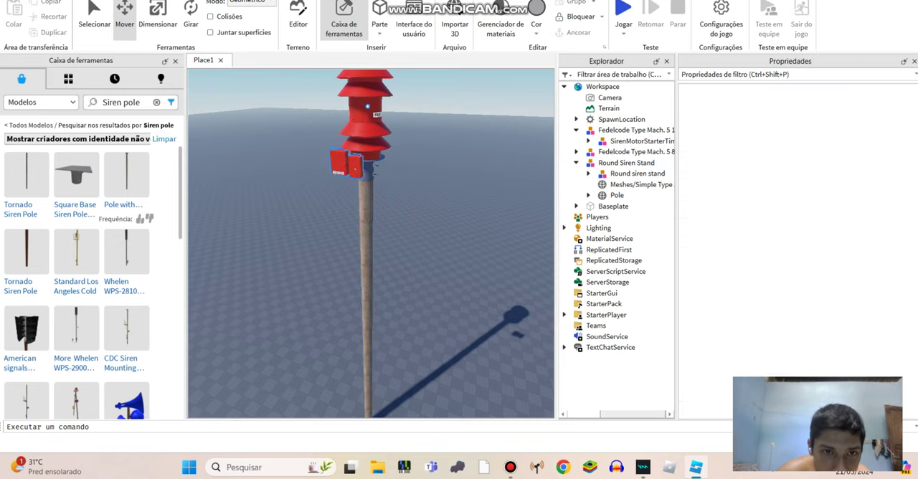
double_click(631, 130)
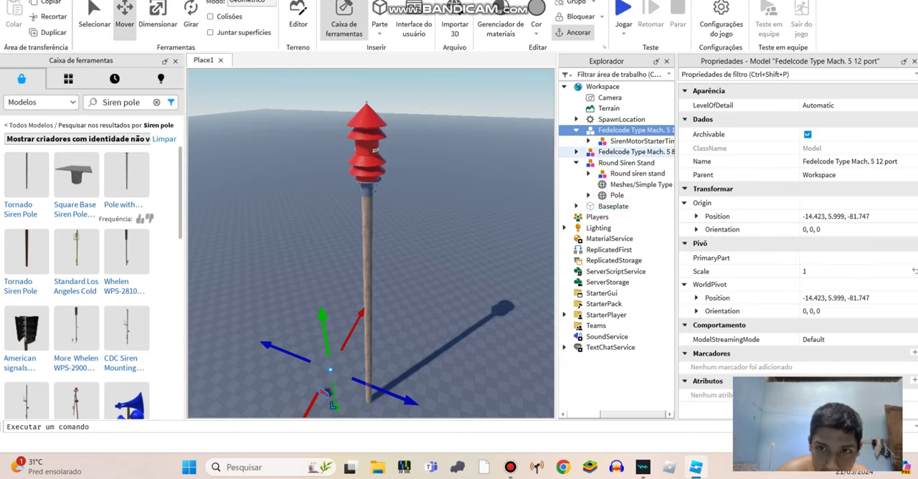
drag(638, 142, 602, 86)
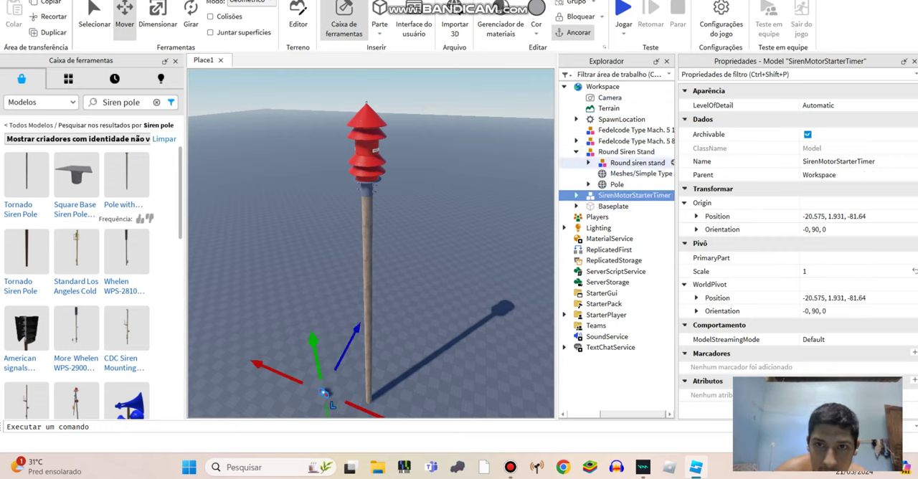
key(Right)
drag(651, 216, 602, 86)
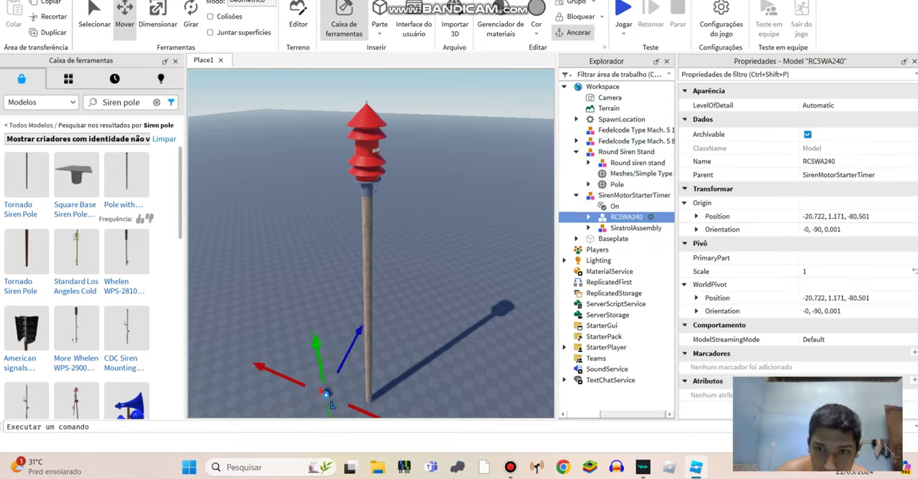
click(327, 393)
scroll(326, 393, up, 5)
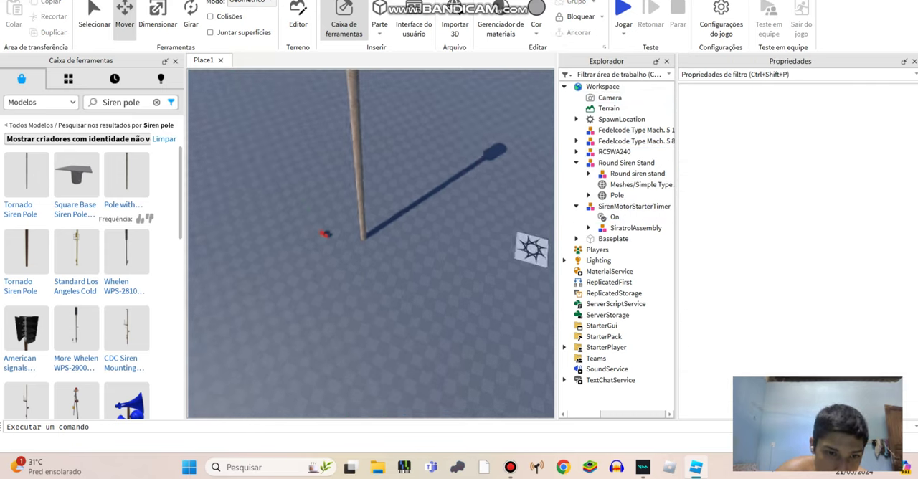
Step: Place the RC5WA240 box against the pole and raise it partway up
right_drag(326, 394, 416, 300)
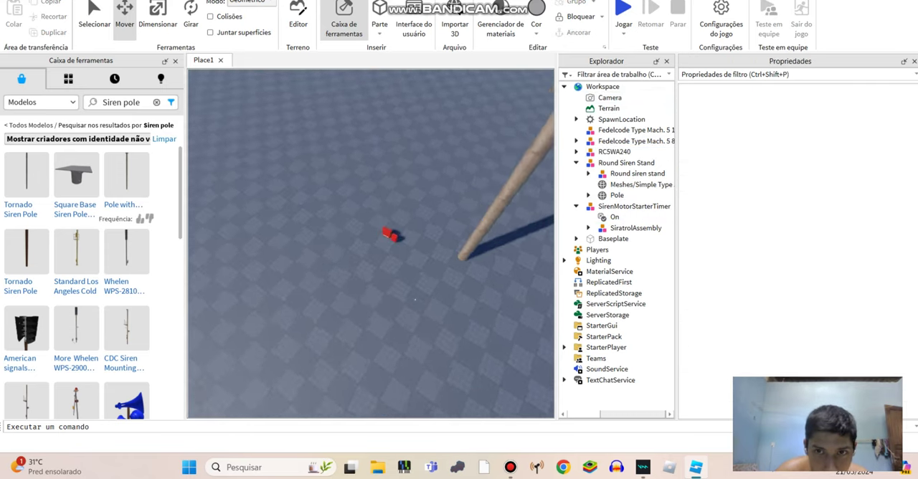
key(w)
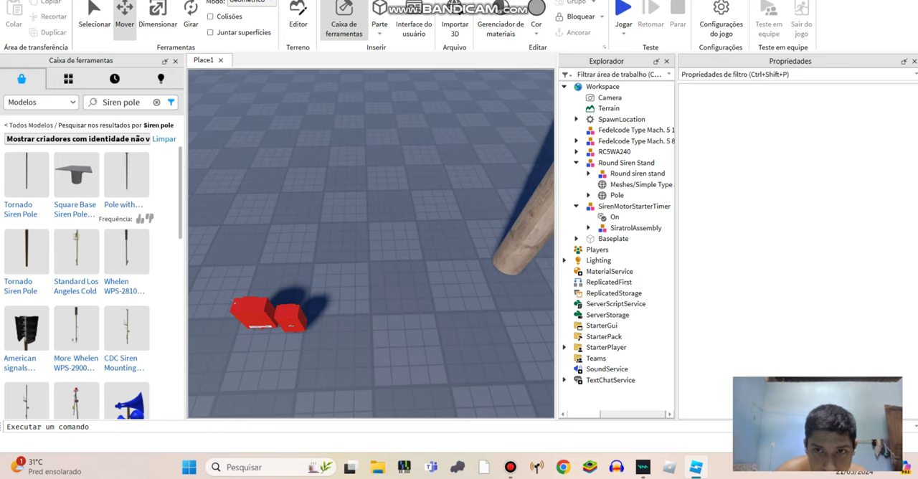
key(d)
drag(203, 319, 464, 289)
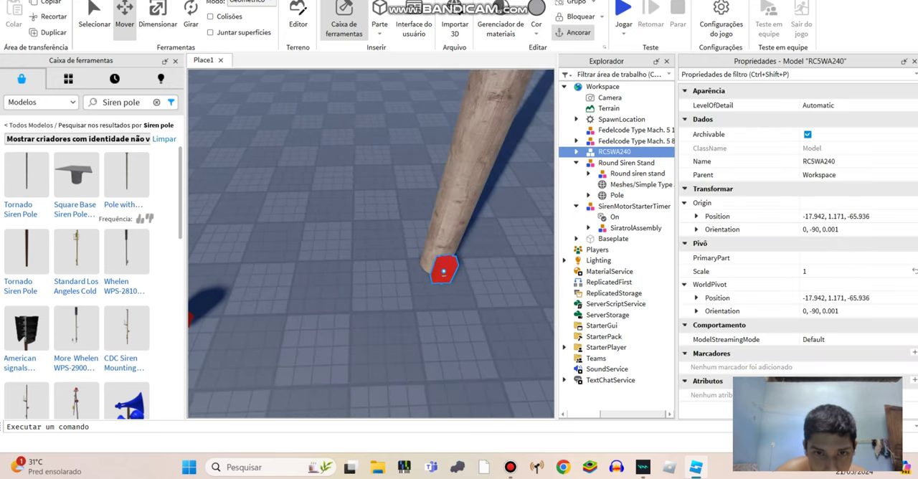
drag(455, 291, 502, 198)
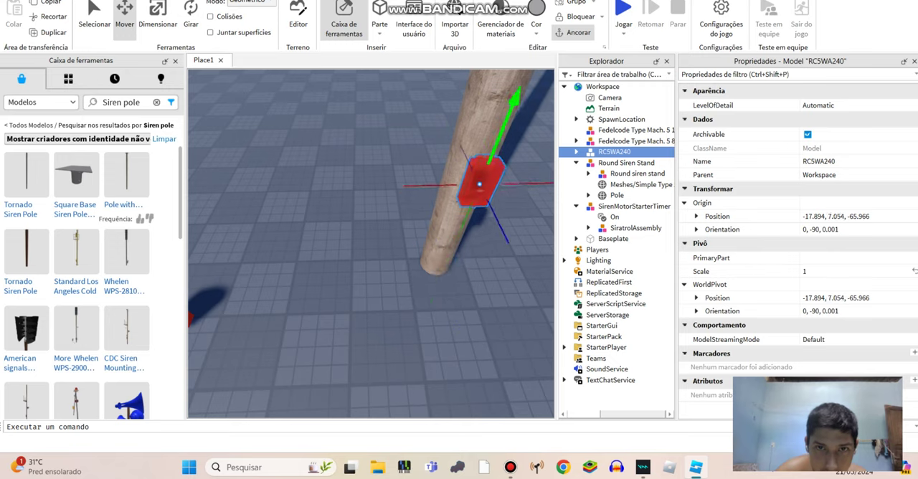
right_drag(490, 167, 489, 168)
key(s)
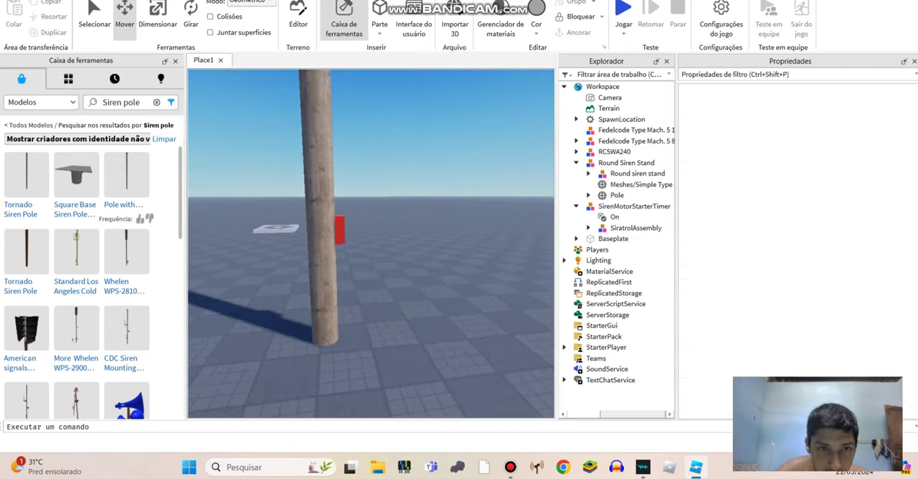
Step: Move the SirenMotorStarterTimer box onto the pole, raised above RC5WA240
click(279, 362)
key(f)
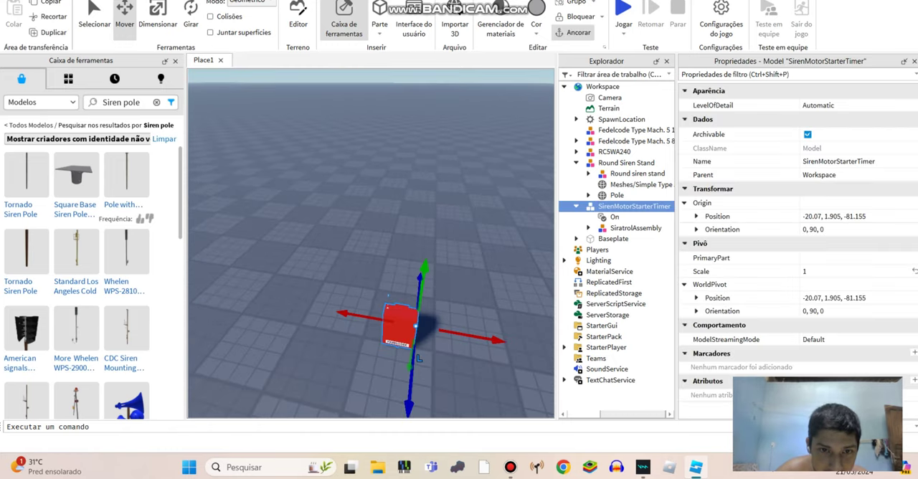
drag(416, 326, 505, 159)
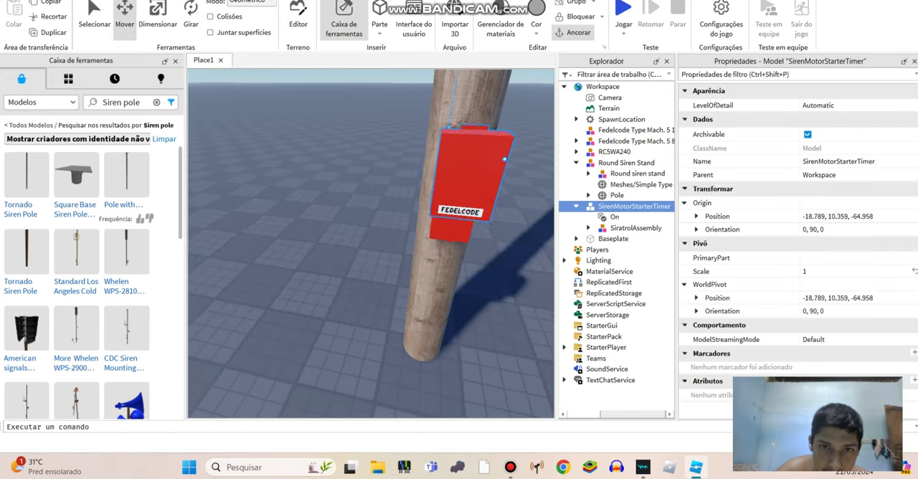
mouse_move(456, 259)
mouse_down()
mouse_move(454, 216)
mouse_move(448, 233)
mouse_up()
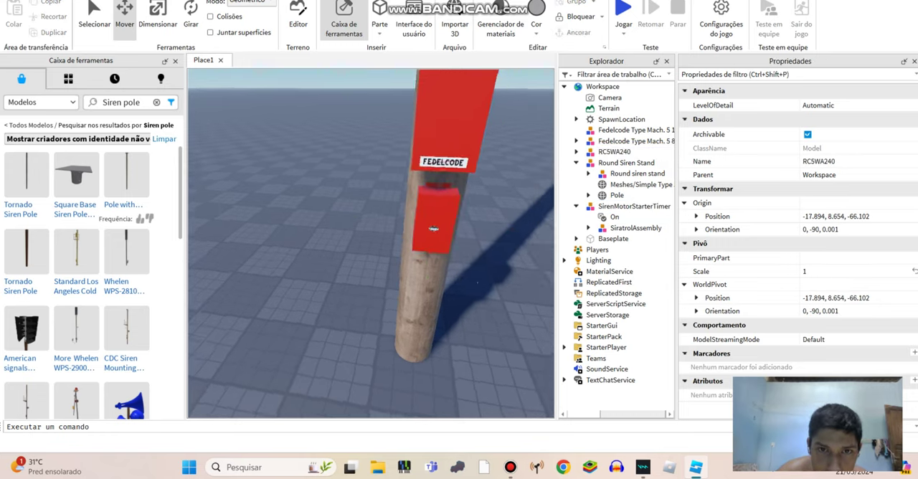
right_drag(446, 228, 446, 187)
scroll(446, 186, down, 5)
scroll(381, 229, up, 10)
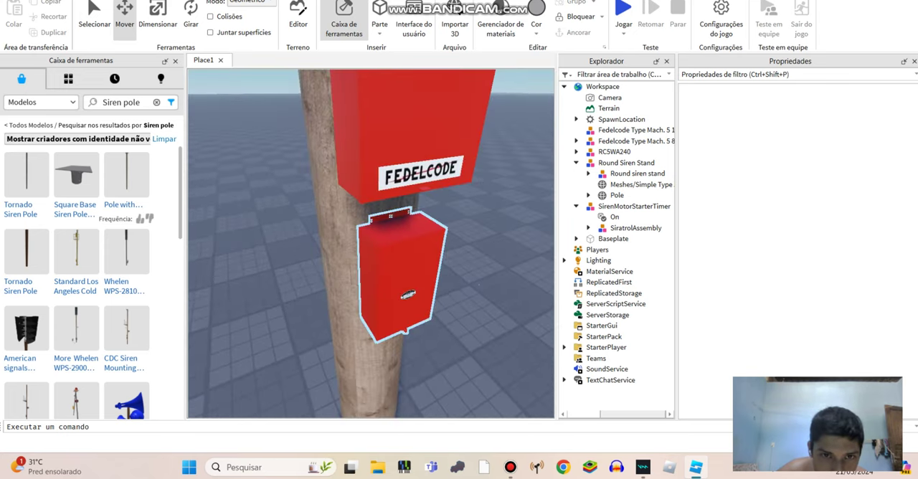
Step: Select the lower red box on the pole, checking its placement
click(434, 319)
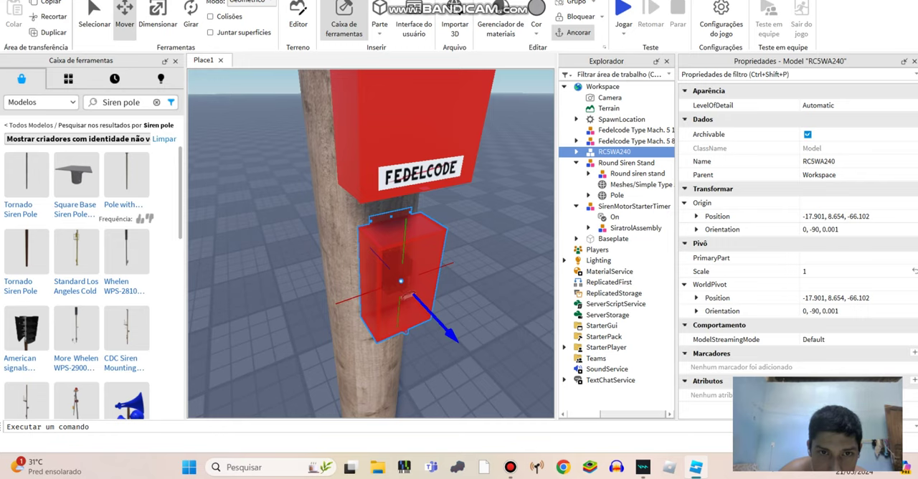
scroll(406, 291, down, 5)
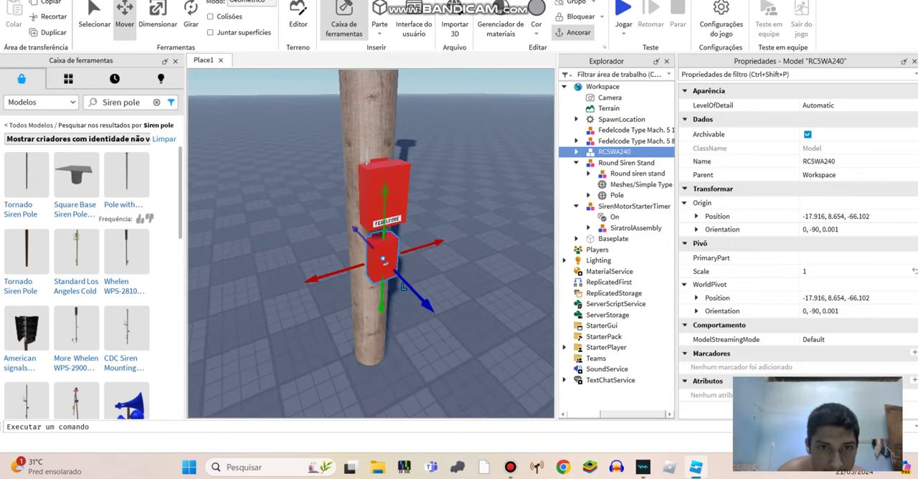
right_drag(403, 286, 402, 287)
click(402, 287)
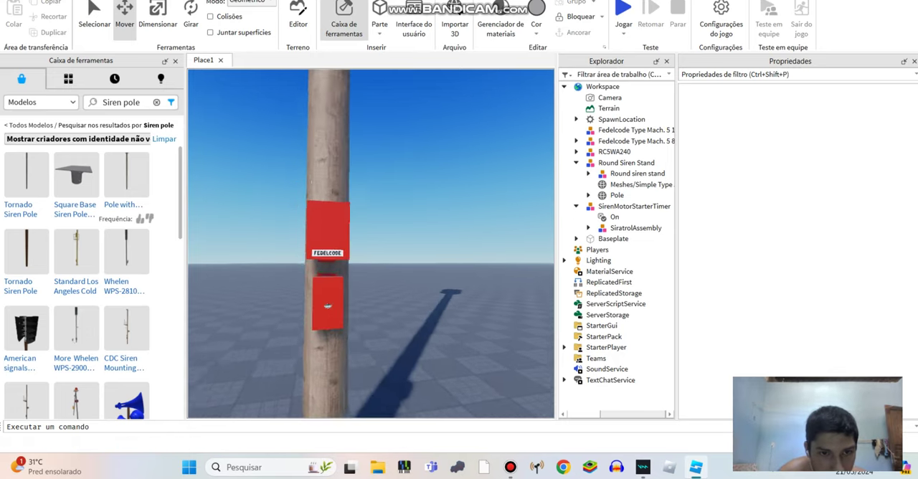
scroll(327, 306, up, 5)
click(363, 351)
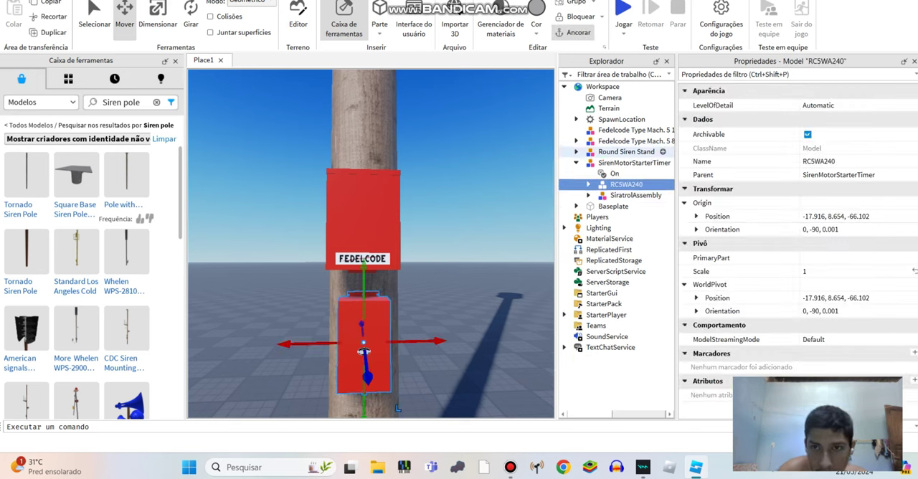
Step: Group the 8 port siren, Round Siren Stand and SirenMotorStarterTimer with Ctrl+G
click(363, 351)
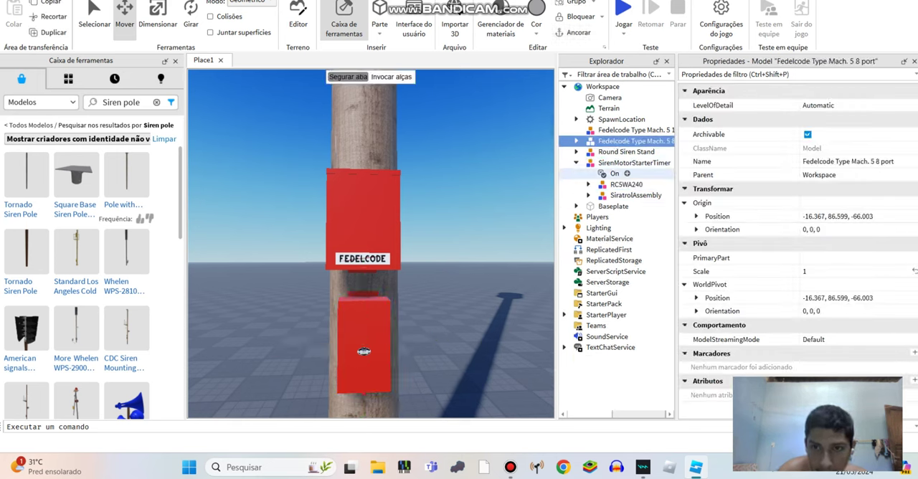
shift+click(363, 351)
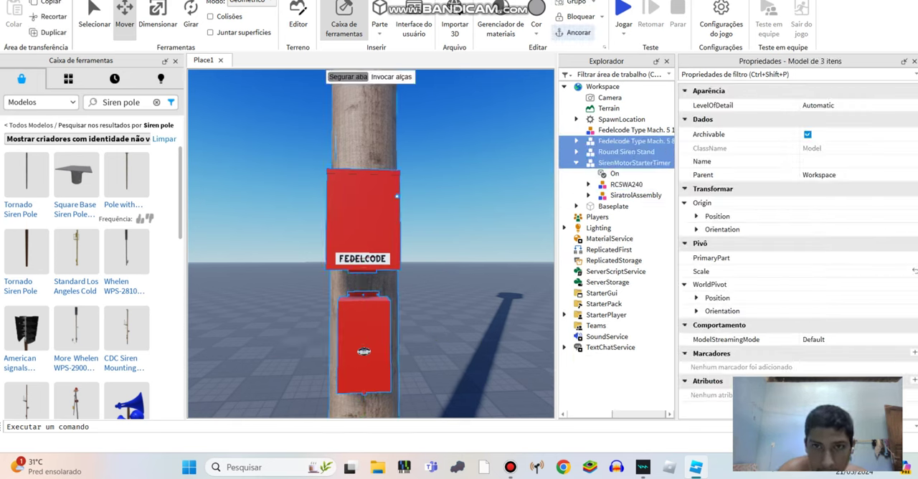
key(ctrl+g)
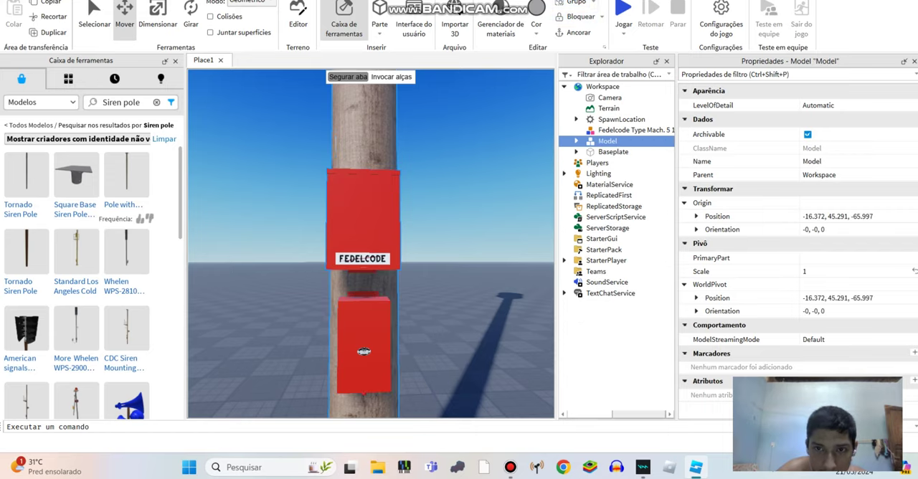
scroll(364, 351, down, 5)
right_drag(364, 352, 363, 215)
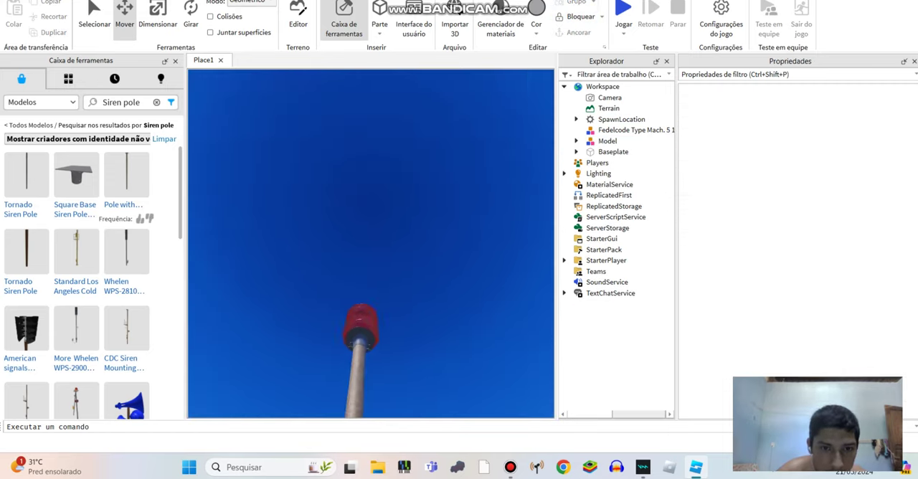
scroll(466, 342, up, 5)
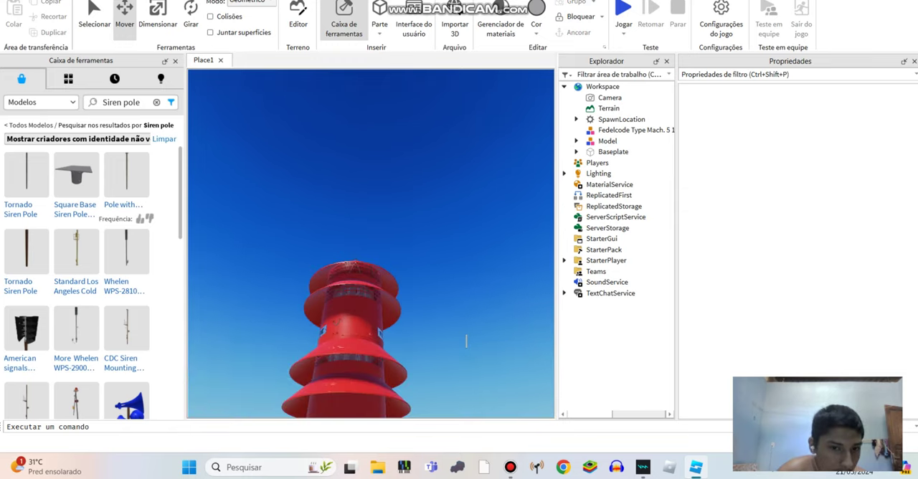
right_drag(467, 342, 466, 287)
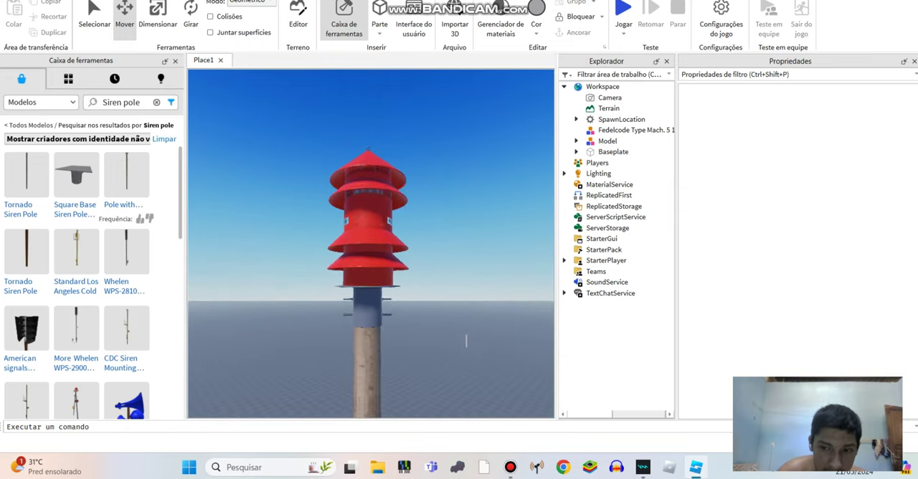
right_drag(467, 342, 451, 373)
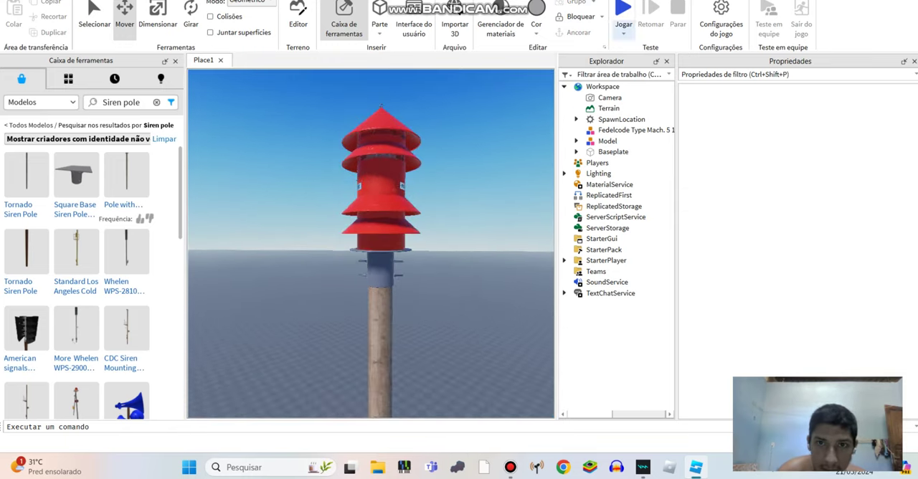
click(623, 32)
click(638, 72)
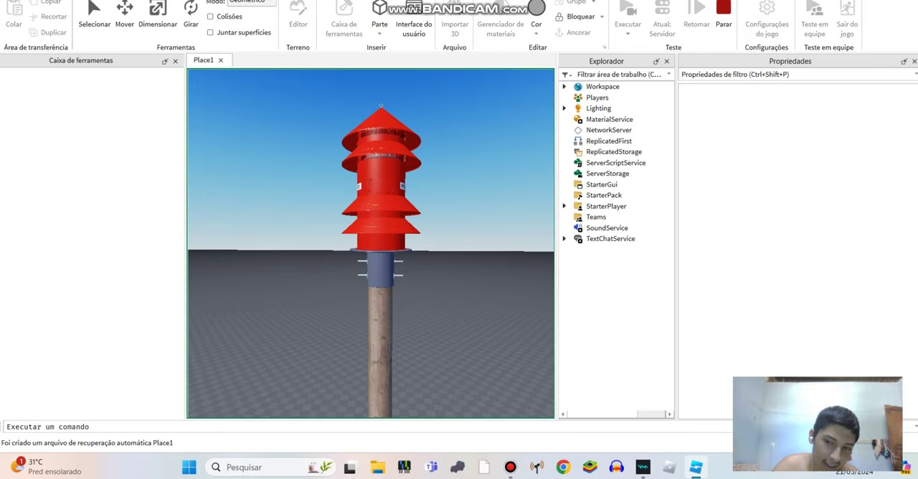
click(563, 86)
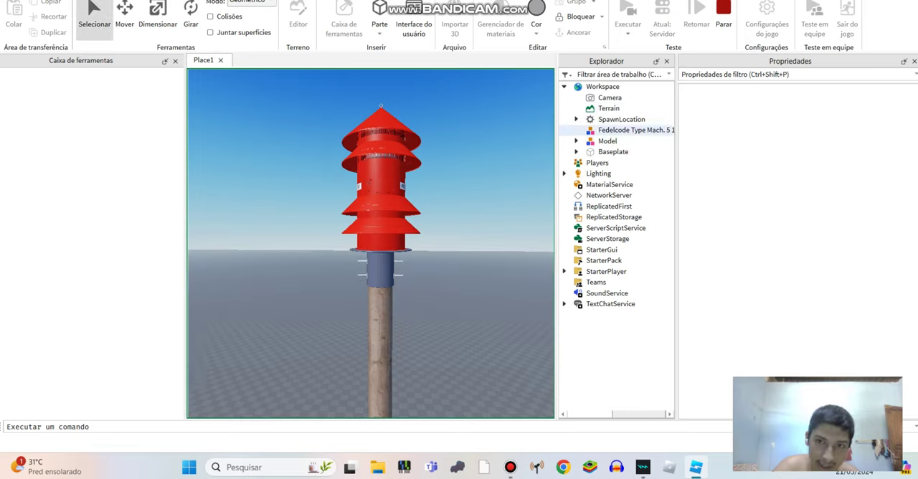
click(576, 140)
click(588, 173)
click(627, 184)
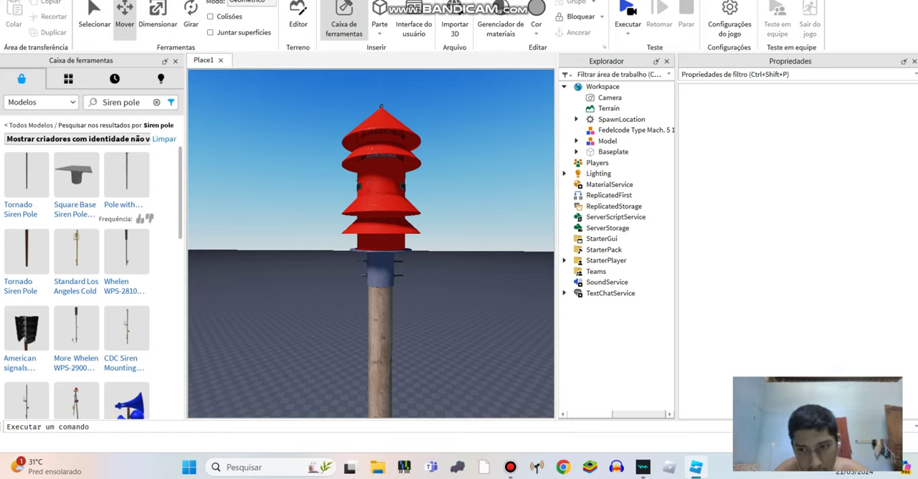
Step: Select the grouped siren Model, expand it and focus the view on the siren
right_drag(370, 244, 337, 272)
scroll(371, 244, up, 5)
scroll(371, 244, up, 5)
right_drag(371, 244, 370, 216)
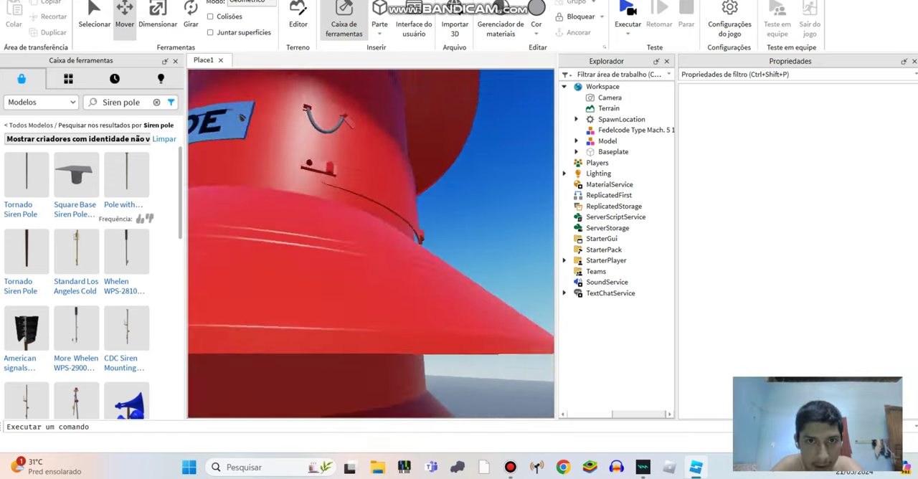
scroll(371, 244, down, 3)
click(348, 153)
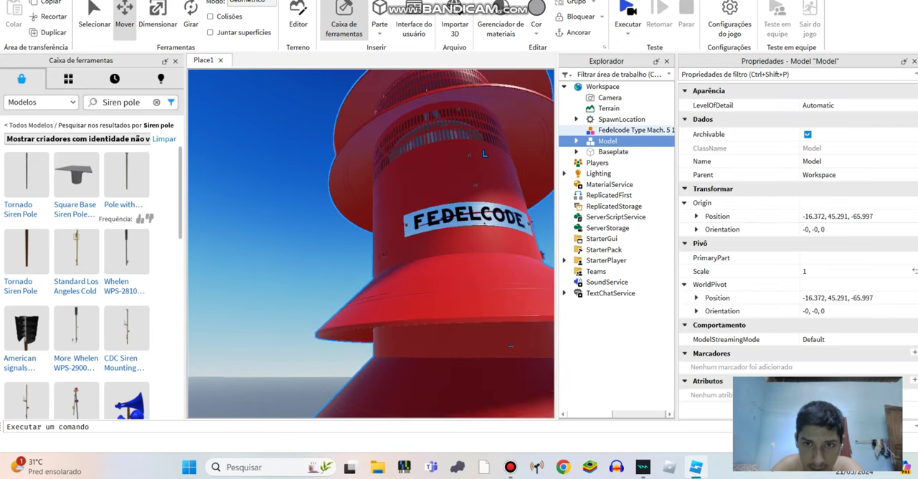
right_drag(348, 154, 348, 154)
click(576, 141)
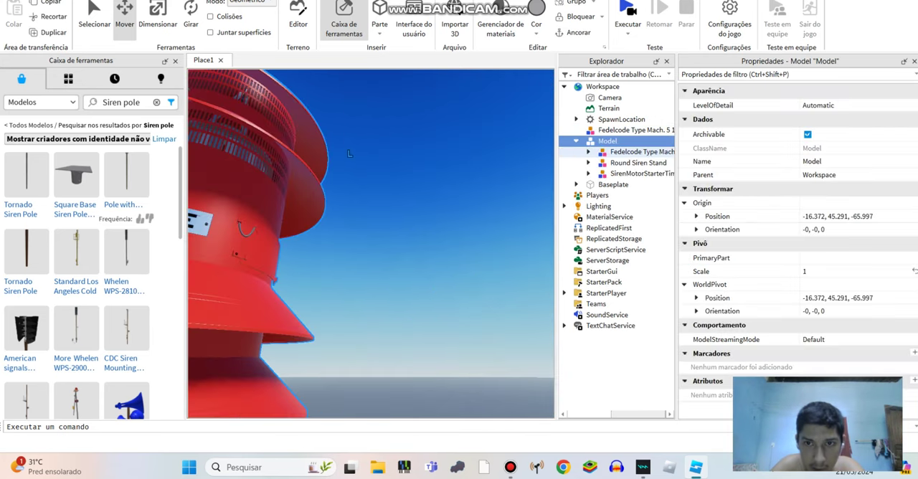
key(f)
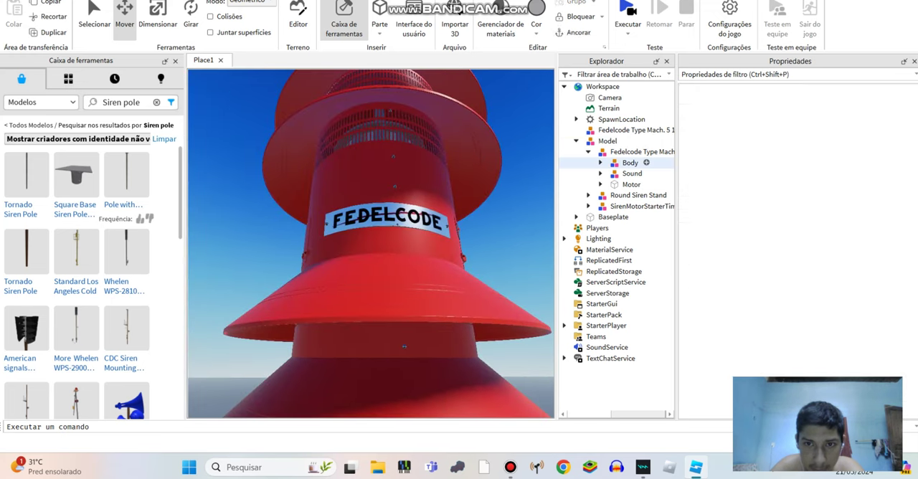
Step: Expand Body and Fedelcode Tag and select the FEDELCODE sticker mesh
click(630, 162)
click(601, 162)
click(612, 217)
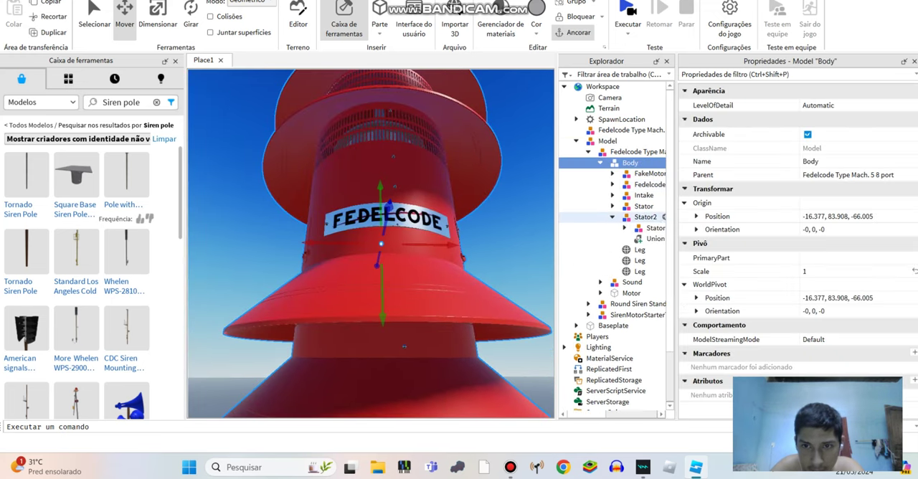
click(612, 196)
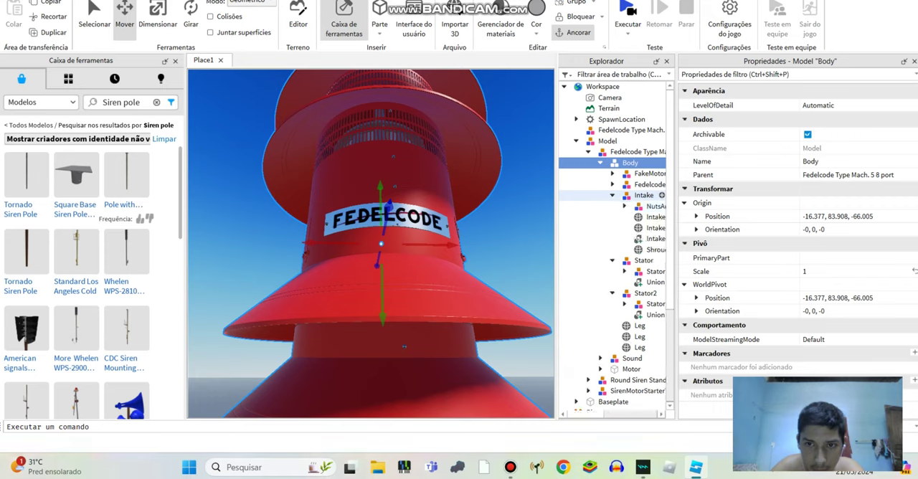
click(612, 195)
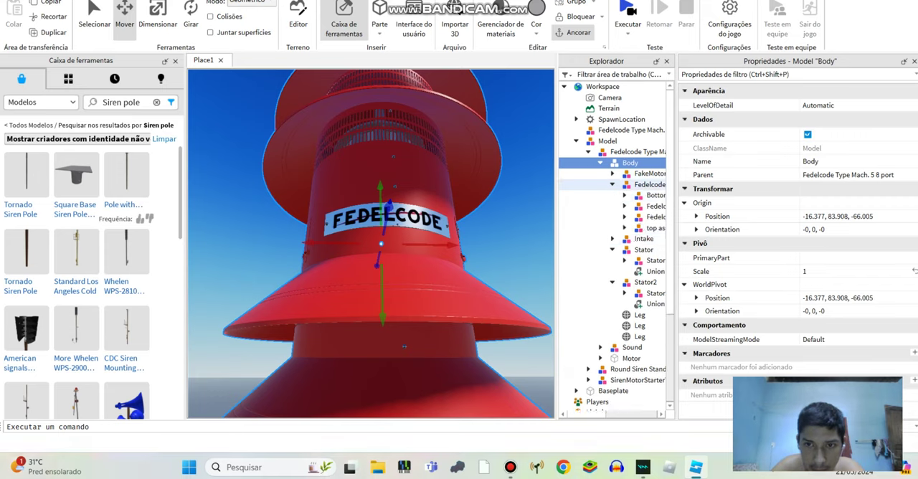
click(624, 216)
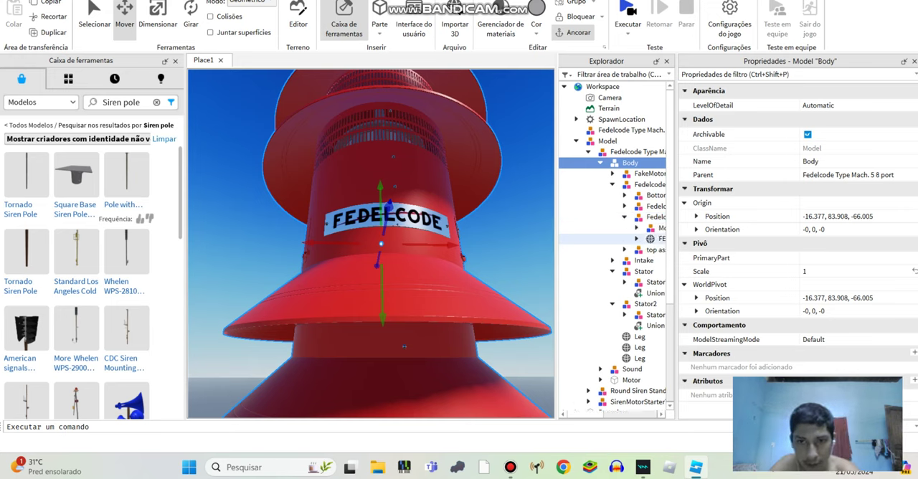
click(660, 238)
Step: Set six selected Fedelcode tag parts to the SmoothPlastic material
click(624, 206)
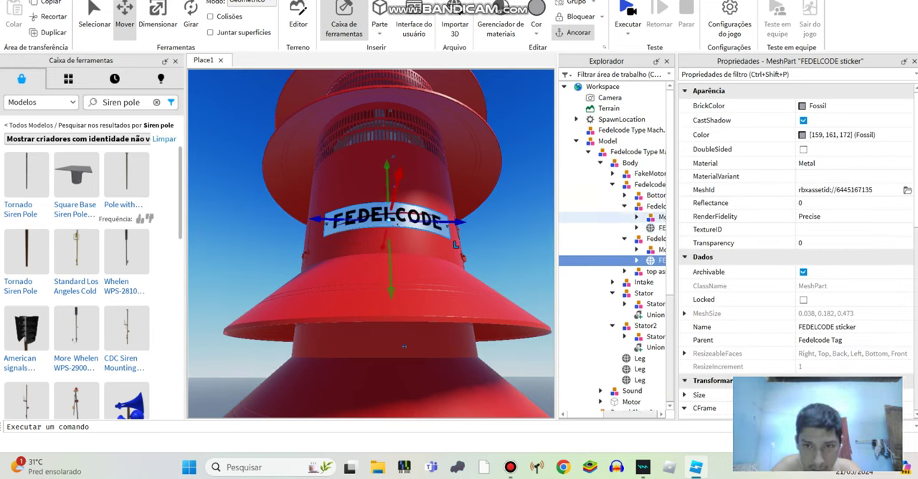
click(387, 222)
drag(335, 267, 422, 289)
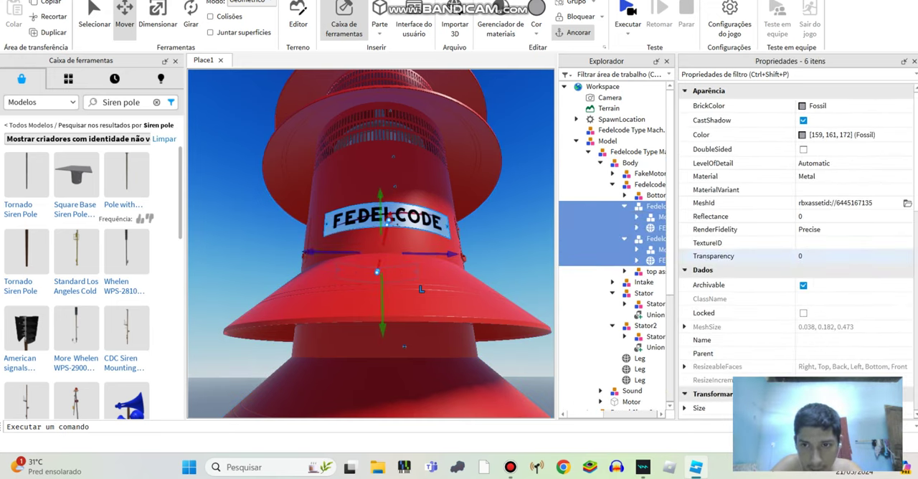
click(825, 176)
scroll(825, 245, down, 5)
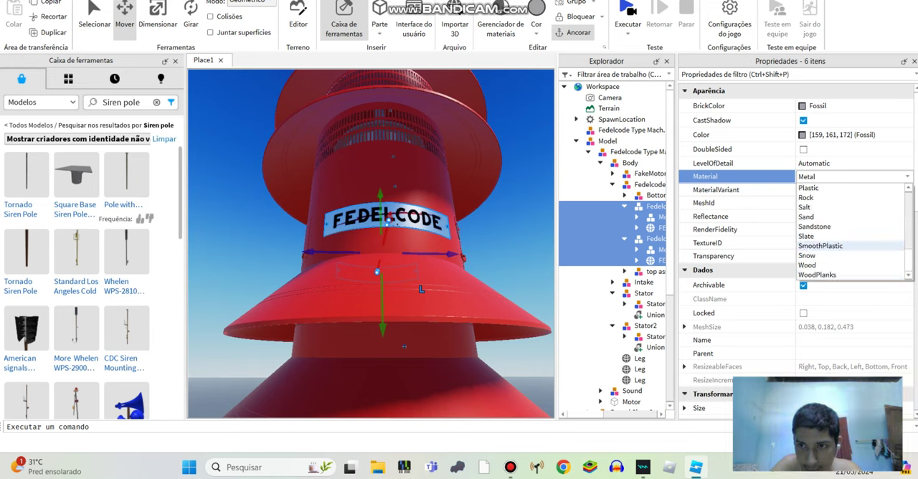
click(820, 246)
Step: Expand the other Fedelcode model and multi-select its screw and sticker parts
right_click(525, 355)
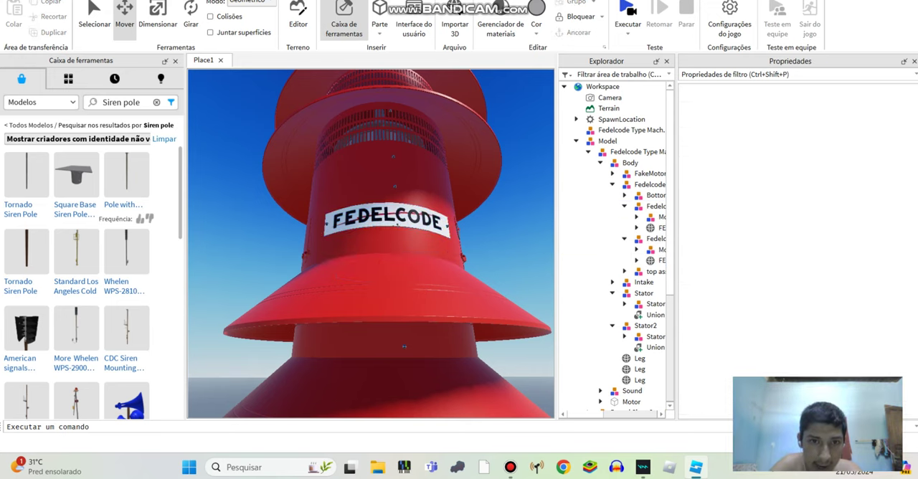
click(443, 156)
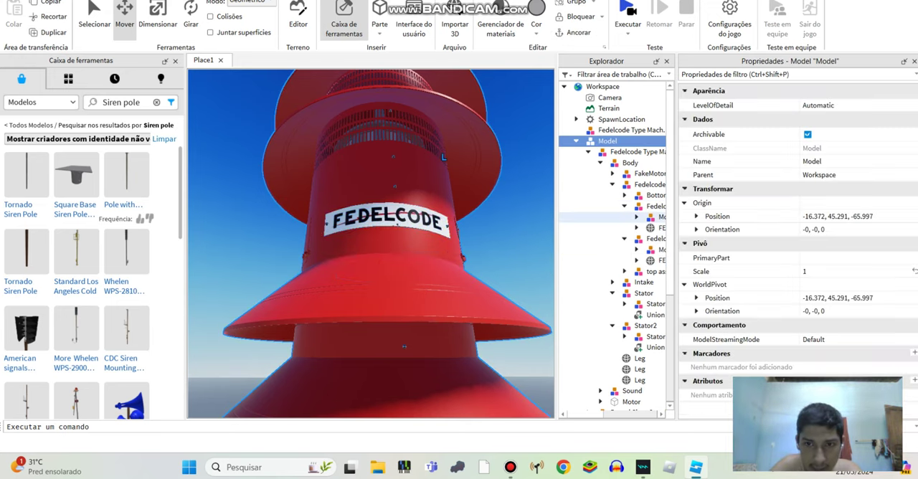
click(636, 217)
click(661, 282)
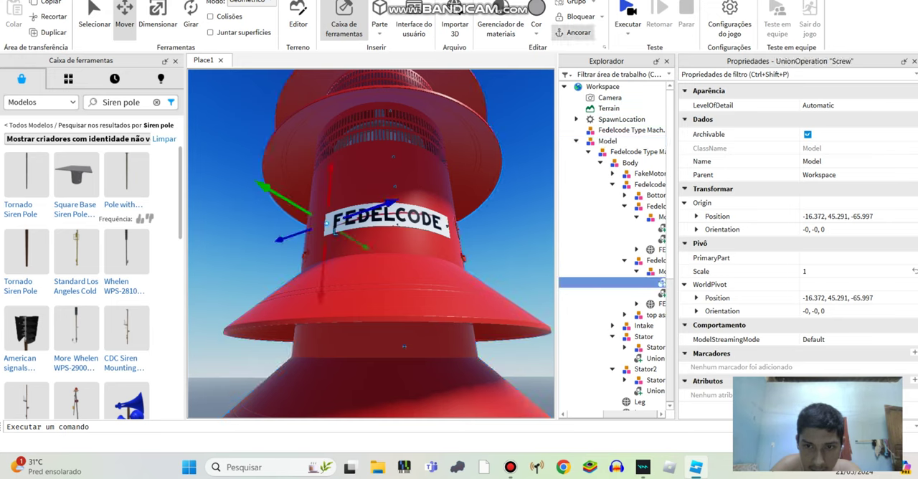
click(661, 271)
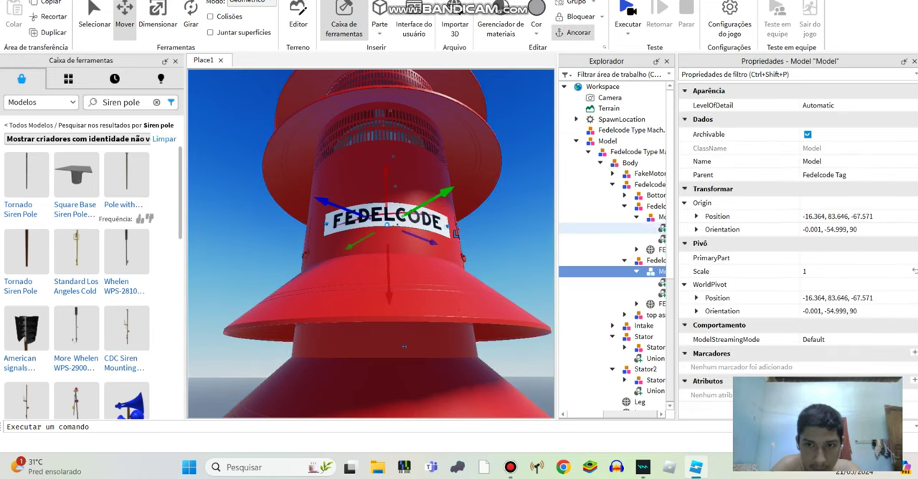
click(662, 228)
shift+click(662, 304)
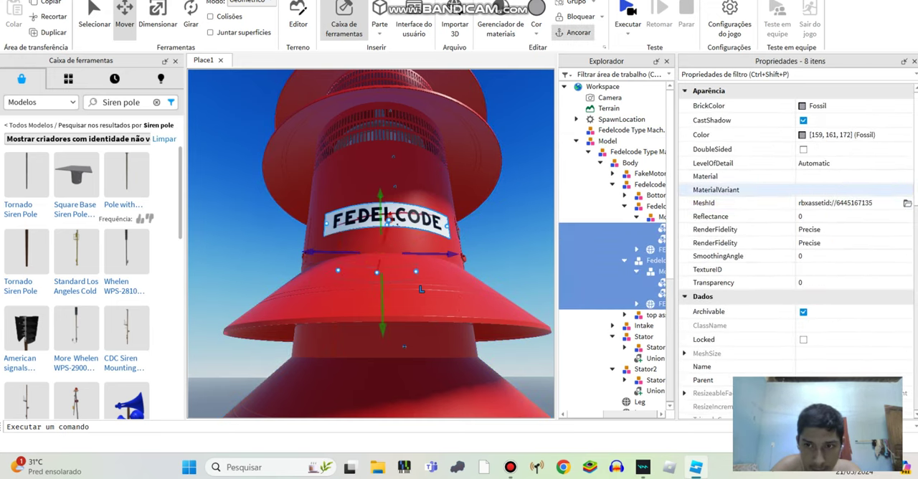
Step: Give those sticker parts SmoothPlastic with Automatic detail, then frame the whole siren
click(854, 163)
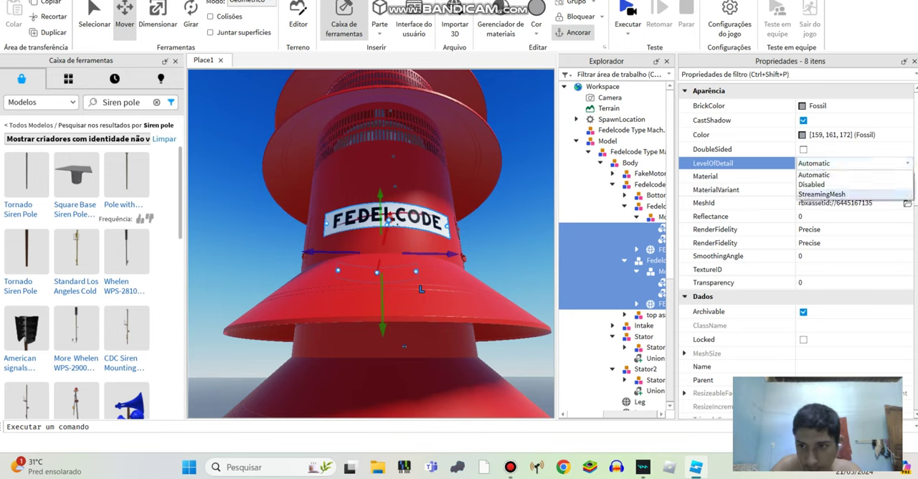
click(825, 230)
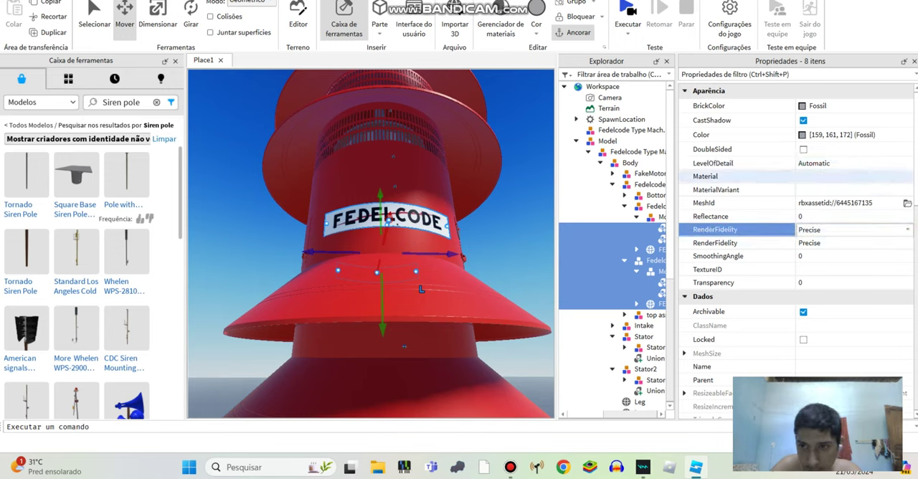
click(854, 176)
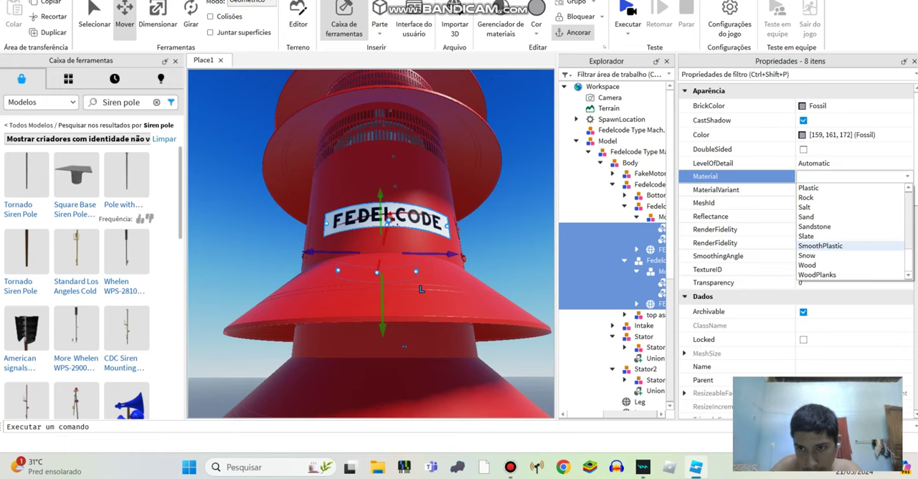
click(820, 245)
click(608, 140)
key(f)
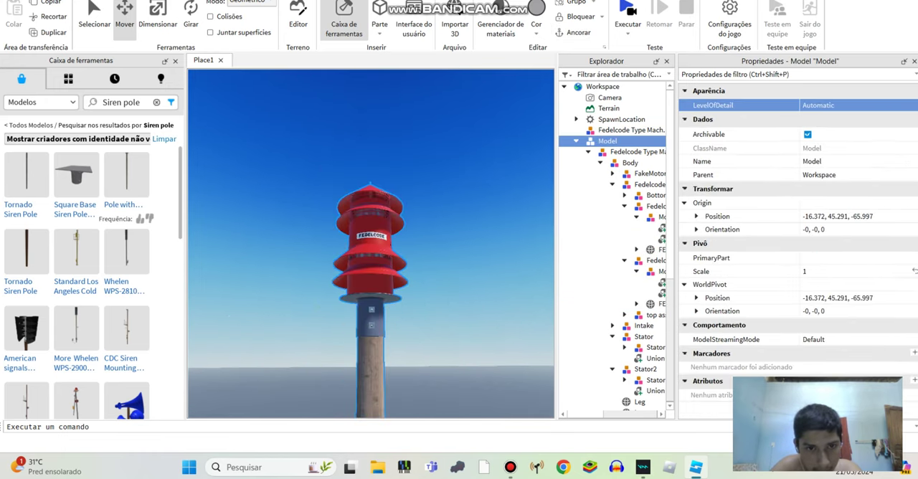
scroll(371, 244, up, 5)
scroll(371, 244, down, 3)
scroll(409, 172, up, 3)
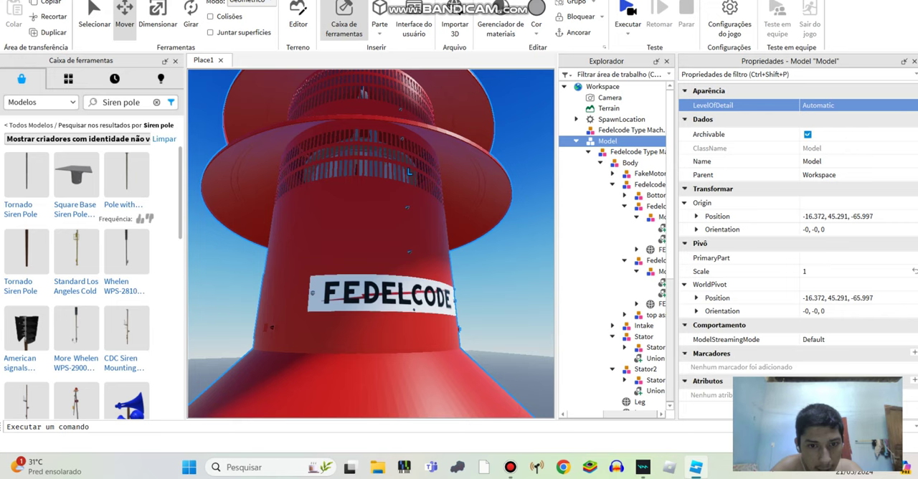
Step: Expand Fedelcode Shroud, its Bottom group, Bottom tube Model groups and access panel models
click(419, 208)
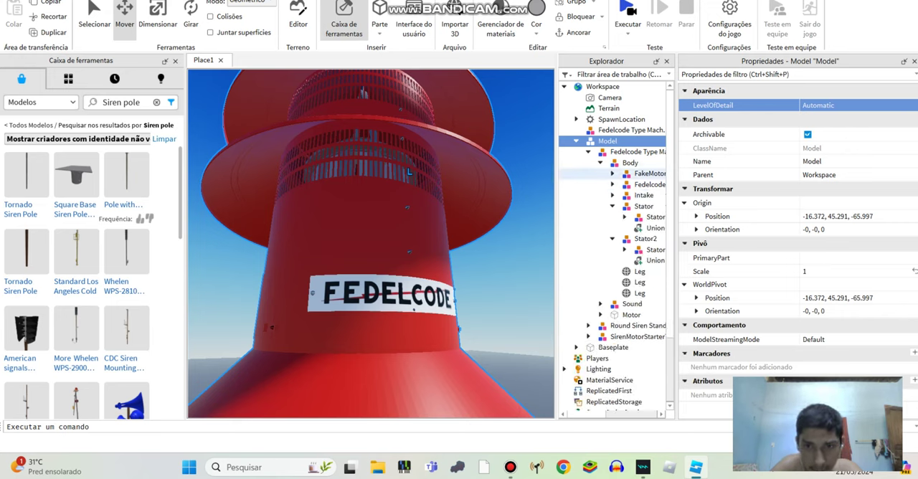
key(Down)
key(Down)
key(Down)
key(Down)
key(Down)
key(Down)
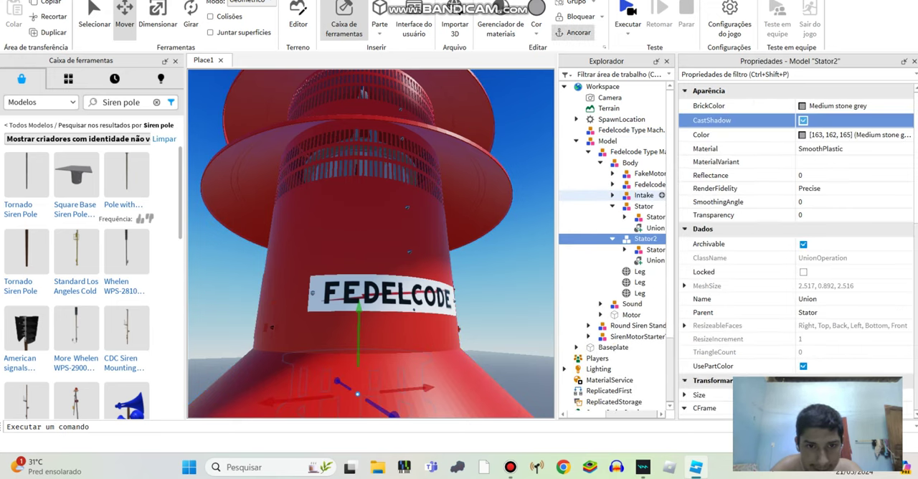
key(Down)
key(Down)
key(Down)
key(Down)
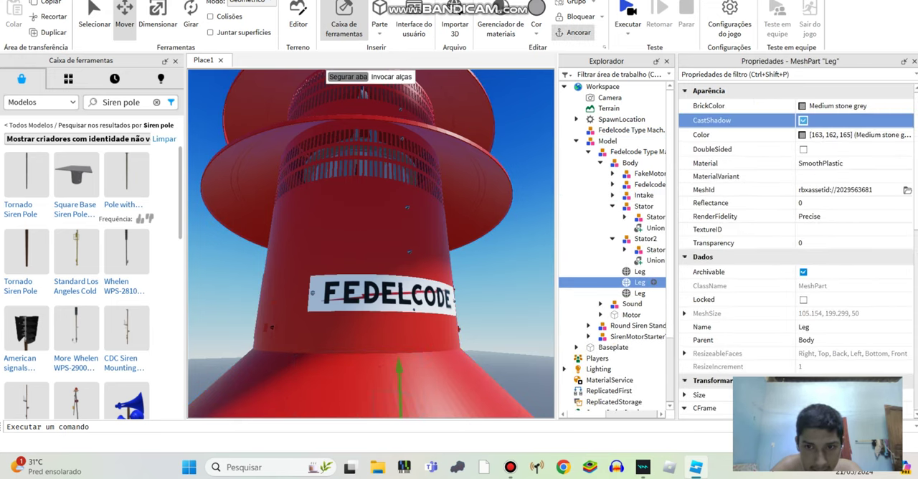
key(Down)
key(Down)
key(Up)
key(Up)
key(Up)
key(Up)
key(Up)
key(Up)
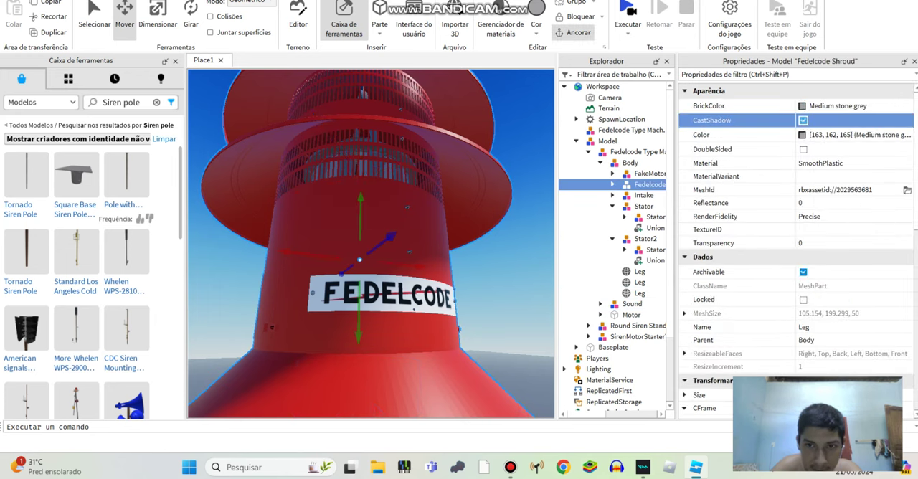
key(Right)
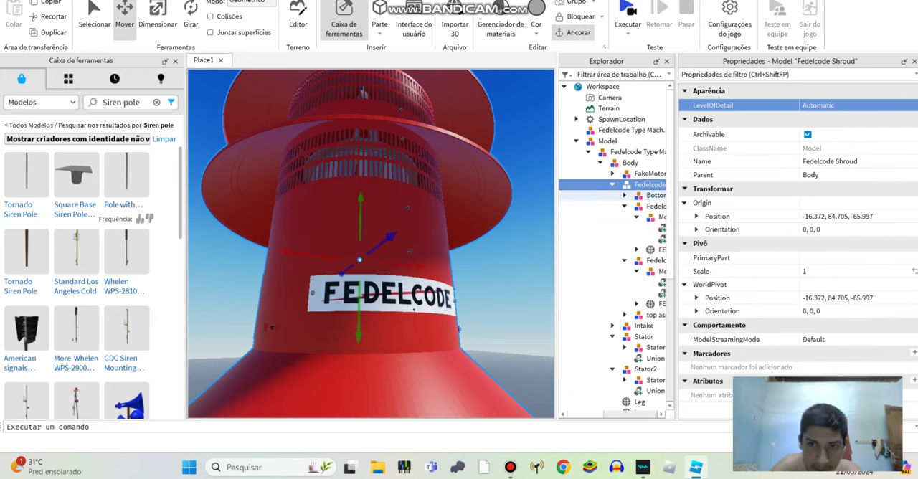
click(624, 195)
click(636, 227)
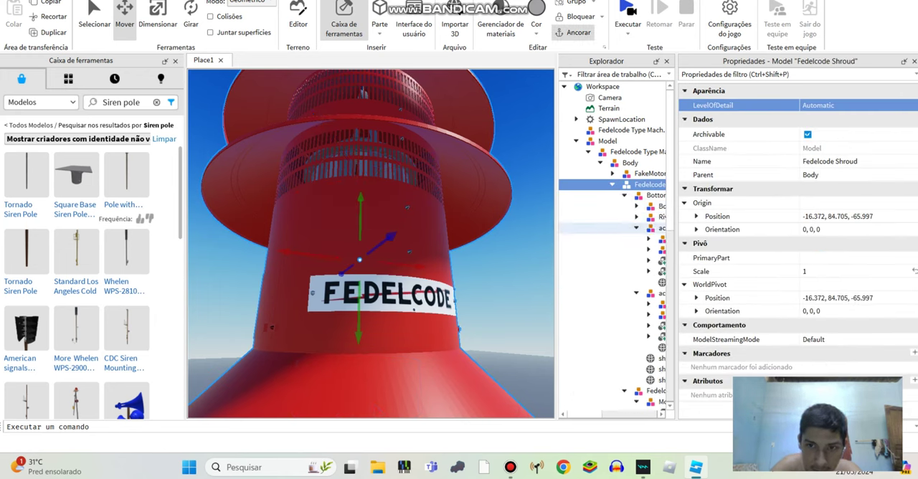
scroll(612, 243, right, 3)
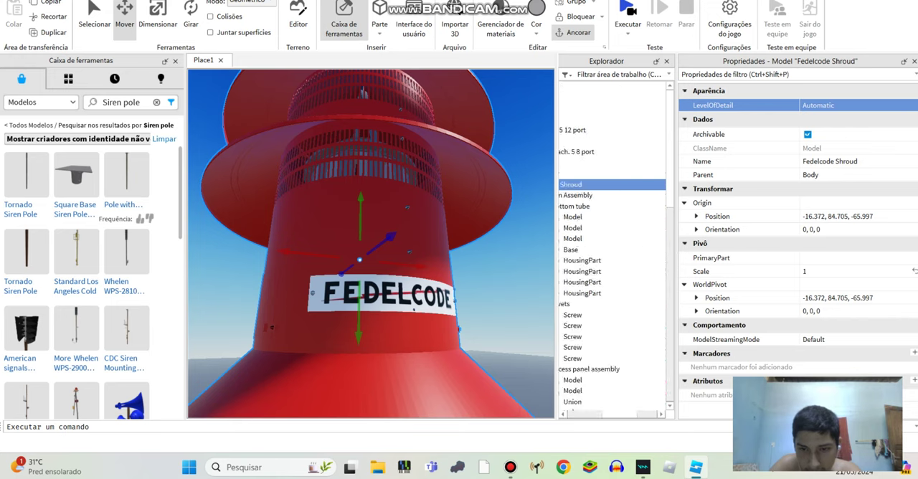
click(590, 238)
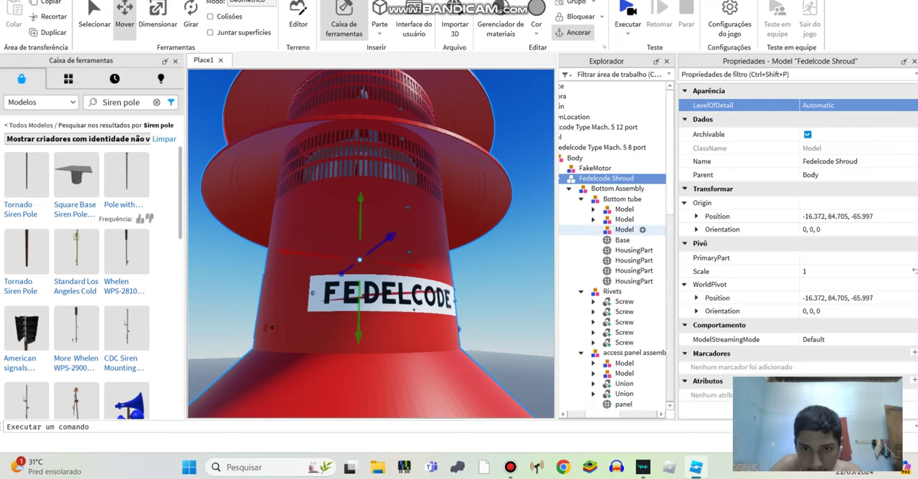
click(590, 228)
scroll(631, 217, down, 3)
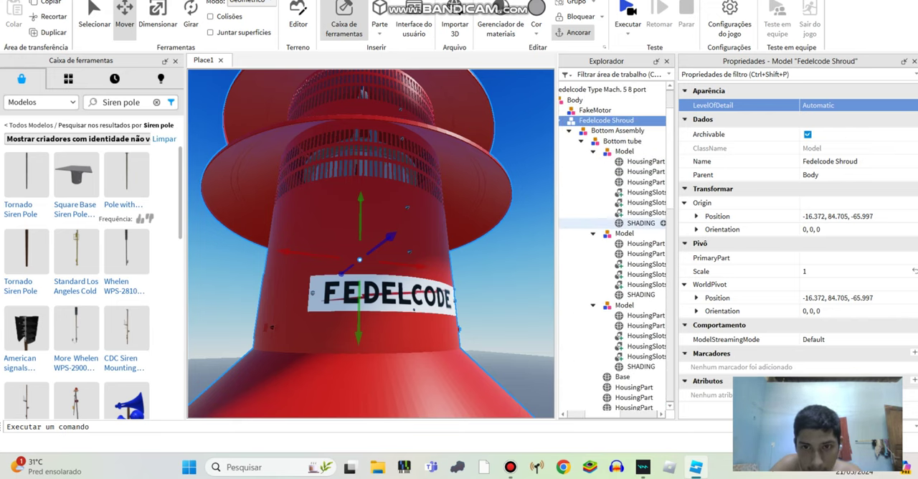
scroll(631, 217, down, 3)
scroll(631, 316, down, 1)
scroll(617, 315, down, 3)
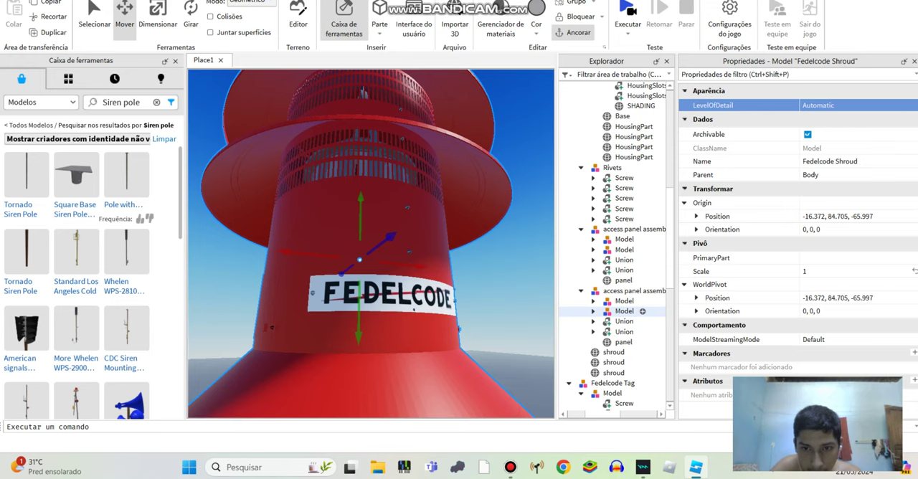
click(592, 249)
scroll(643, 239, down, 4)
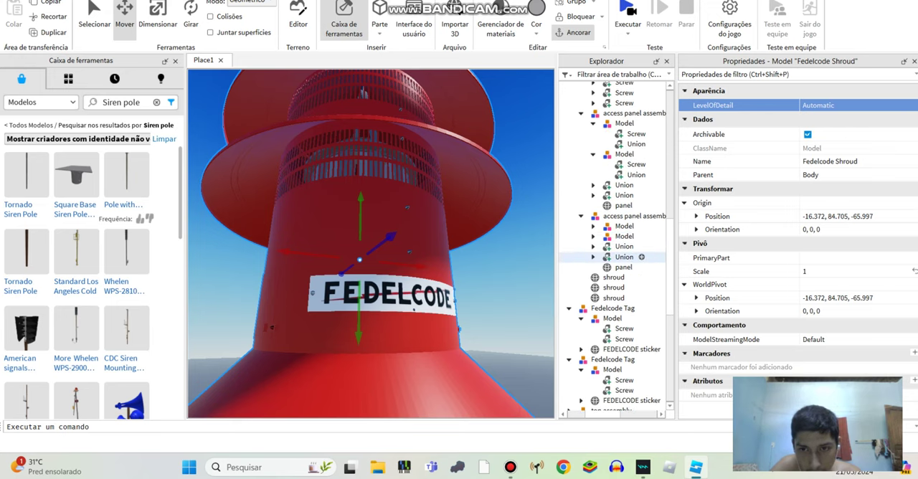
Step: Expand the top assembly's Rivets and Eyebolt groups, then set Bottom Assembly parts to SmoothPlastic
shift+click(631, 236)
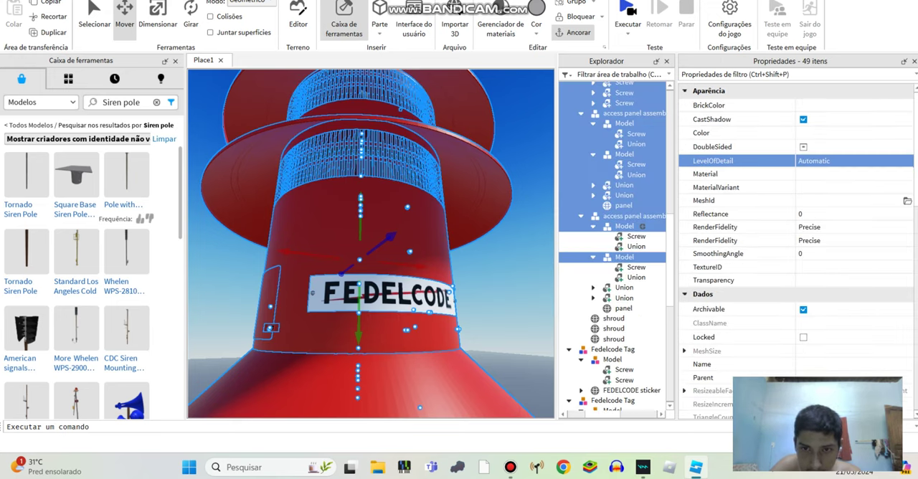
scroll(642, 269, down, 4)
mouse_move(611, 336)
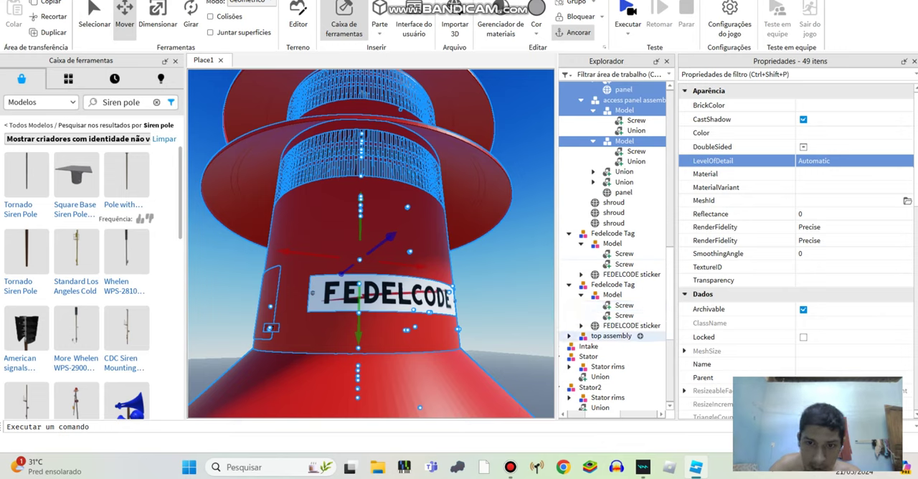
click(568, 336)
click(581, 356)
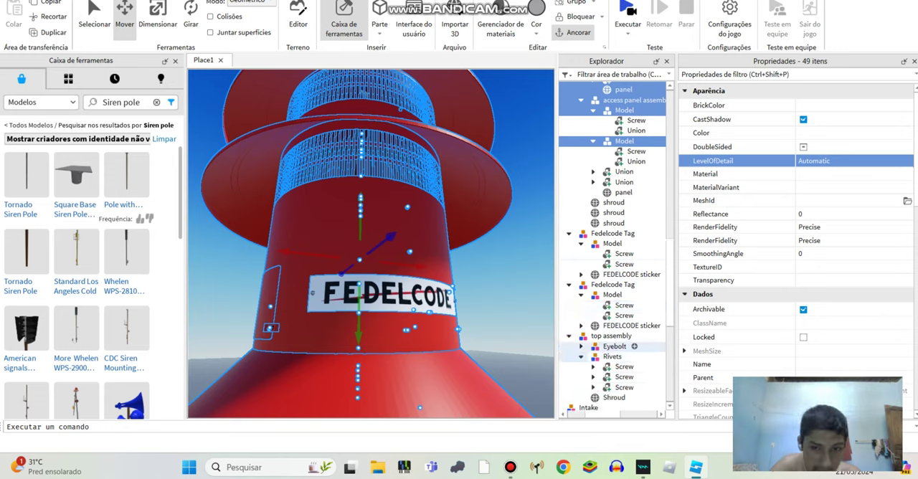
click(581, 346)
scroll(617, 323, down, 1)
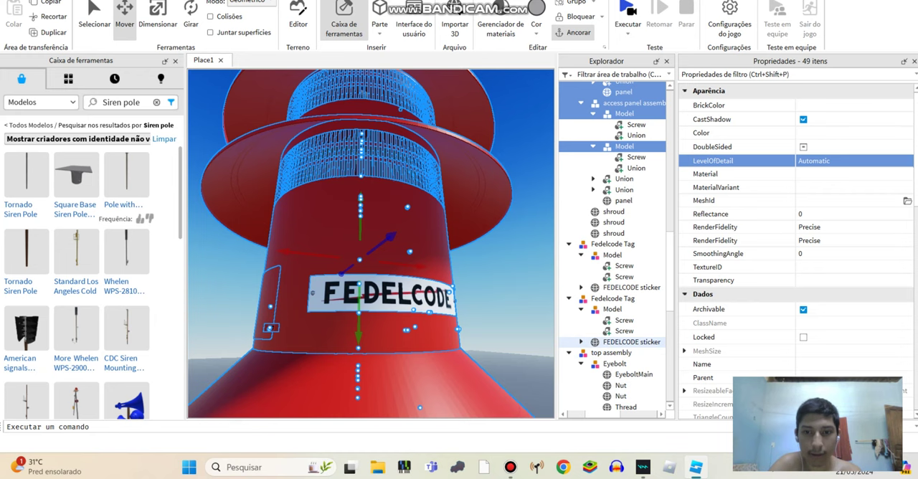
click(631, 341)
scroll(620, 322, down, 5)
click(620, 318)
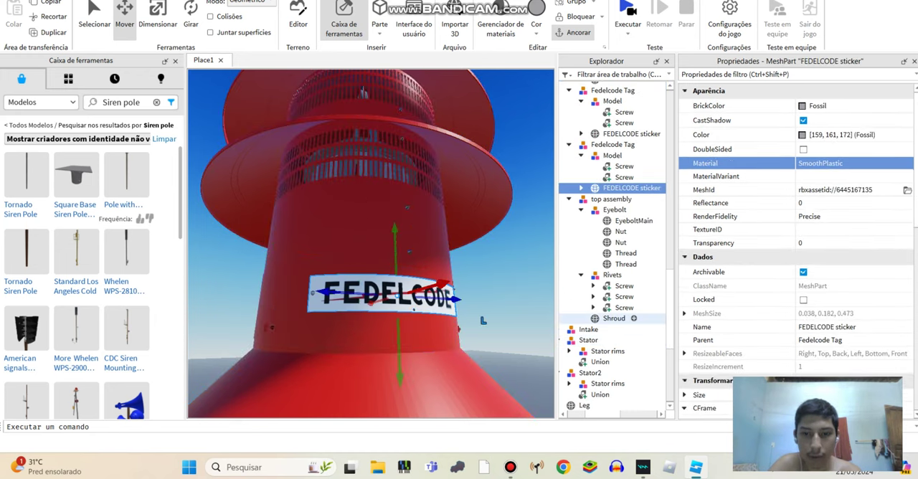
scroll(624, 322, up, 8)
scroll(624, 322, up, 5)
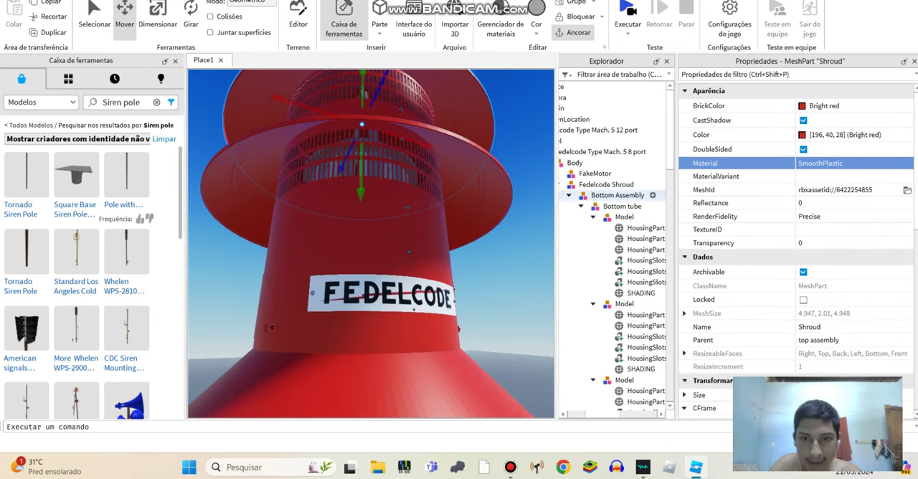
click(617, 195)
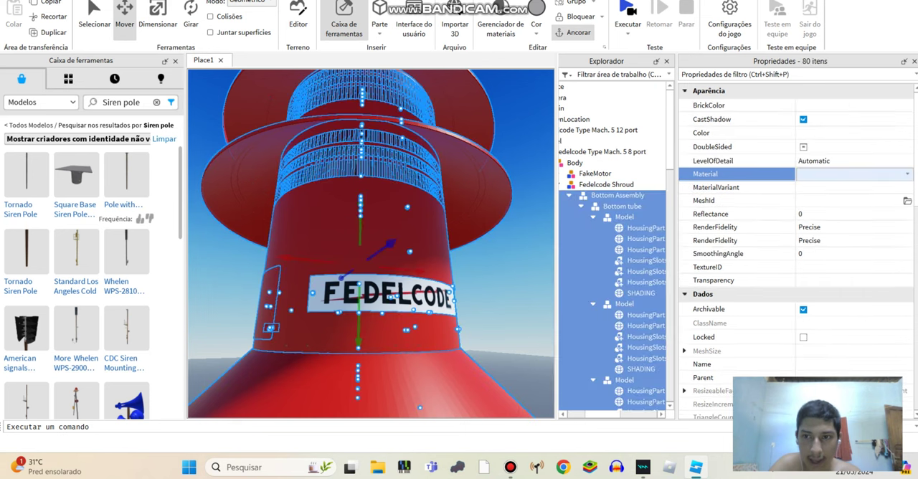
click(853, 174)
click(820, 243)
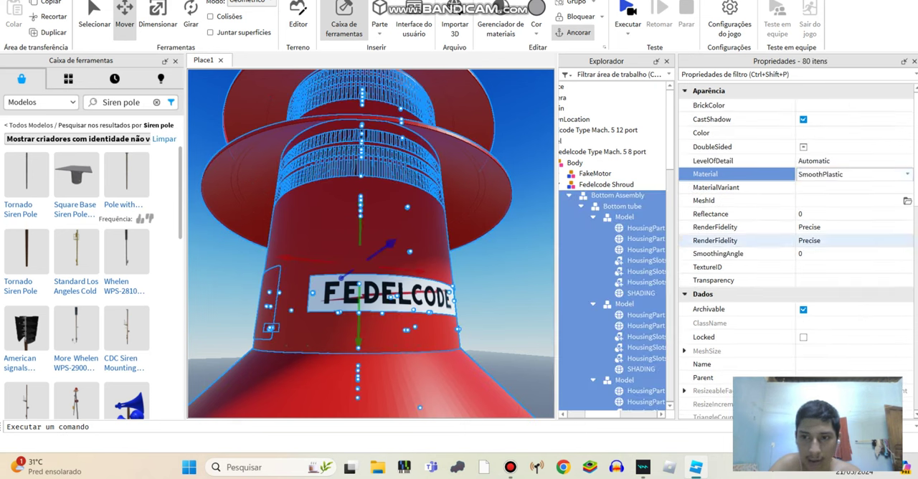
Step: Tilt the view so the siren sits above the pole and select the siren model
click(516, 107)
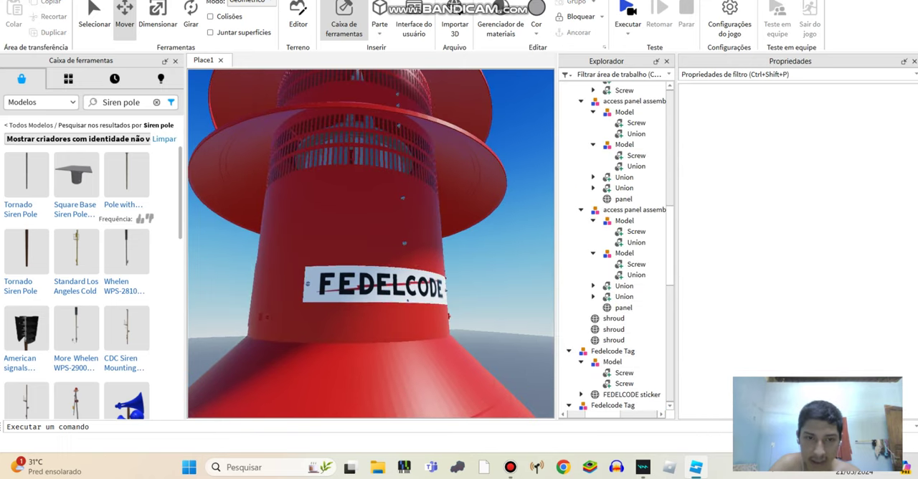
scroll(371, 243, down, 10)
scroll(366, 391, up, 2)
scroll(366, 391, up, 3)
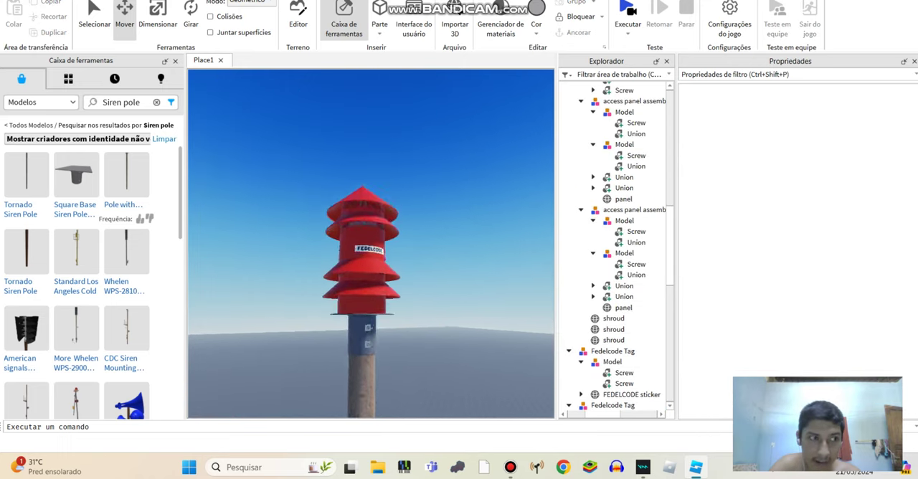
scroll(366, 391, up, 4)
scroll(366, 390, down, 3)
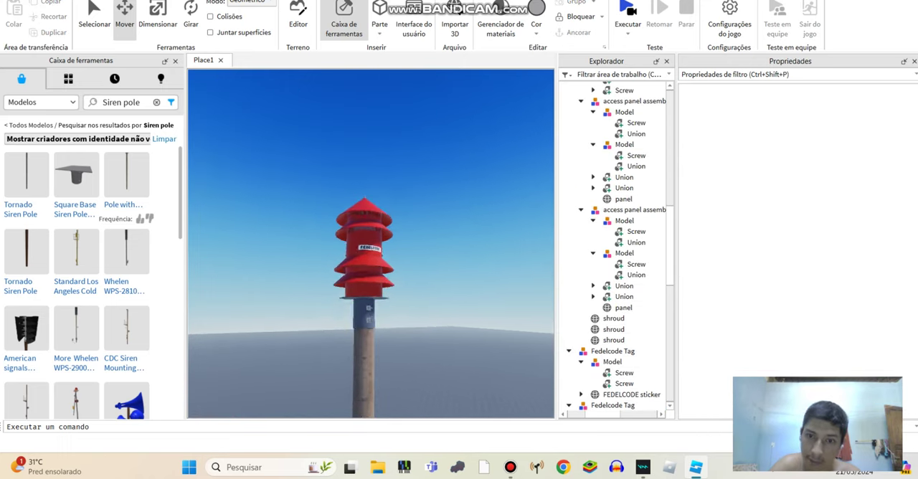
right_drag(366, 391, 366, 287)
scroll(371, 244, up, 2)
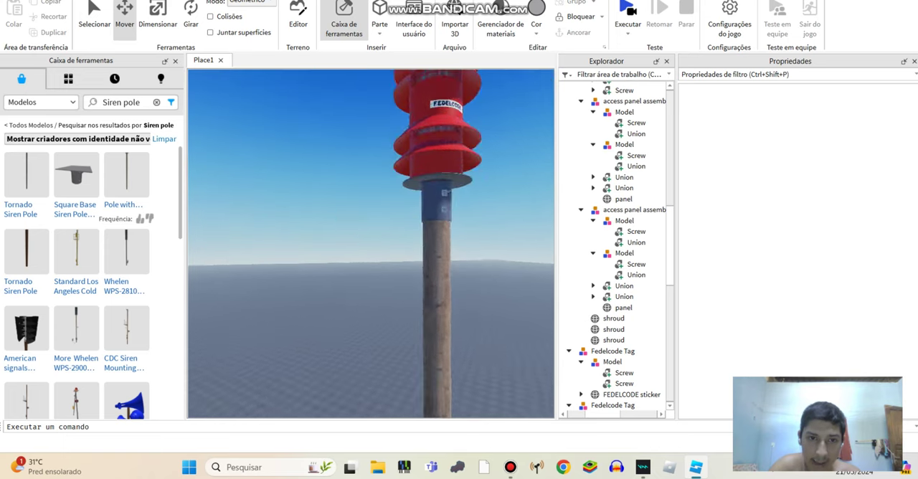
scroll(371, 244, up, 3)
scroll(371, 244, up, 1)
click(423, 287)
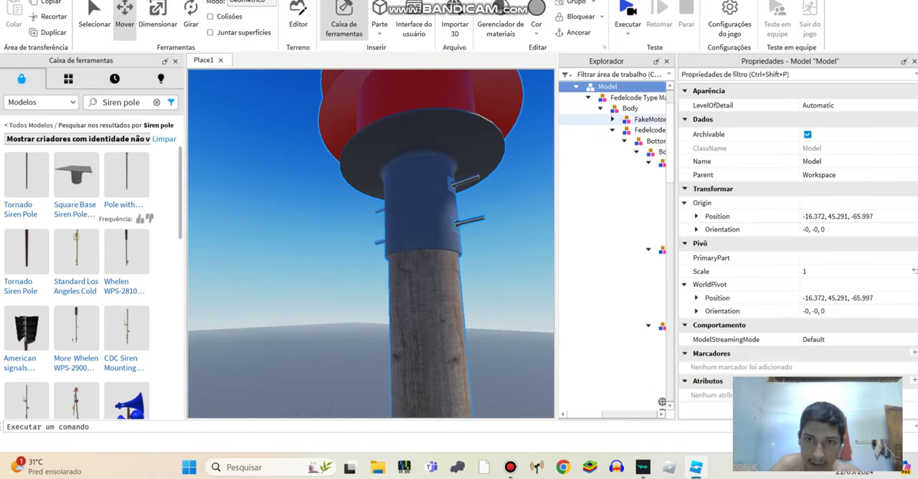
Step: Expand the Round Siren Stand's PoleBrackets and set the bracket parts to SmoothPlastic
click(588, 162)
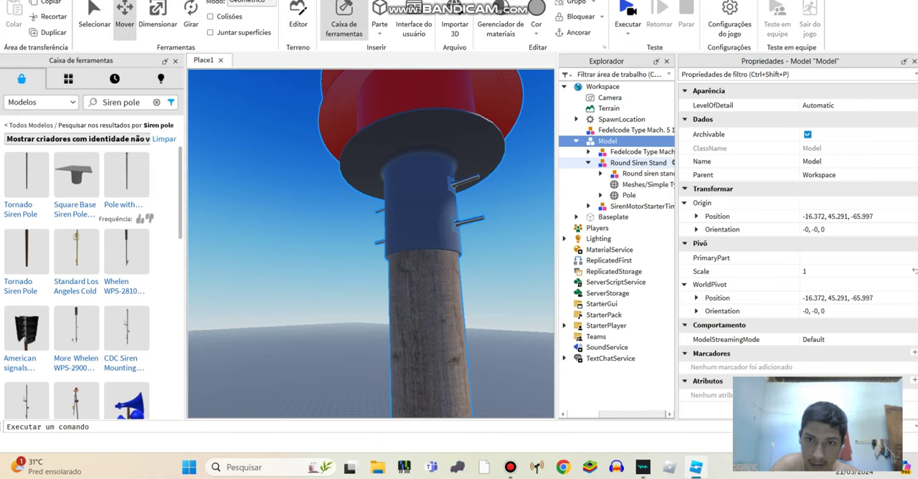
click(645, 185)
click(600, 174)
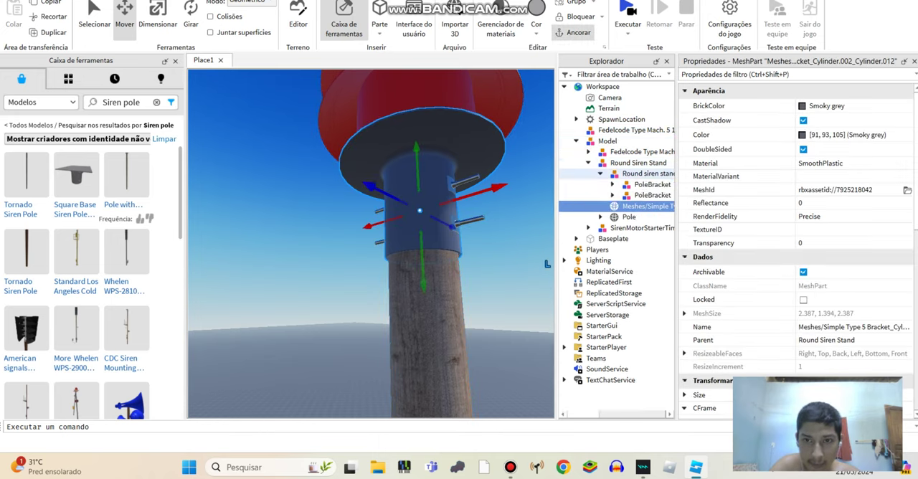
click(612, 184)
click(612, 217)
click(654, 195)
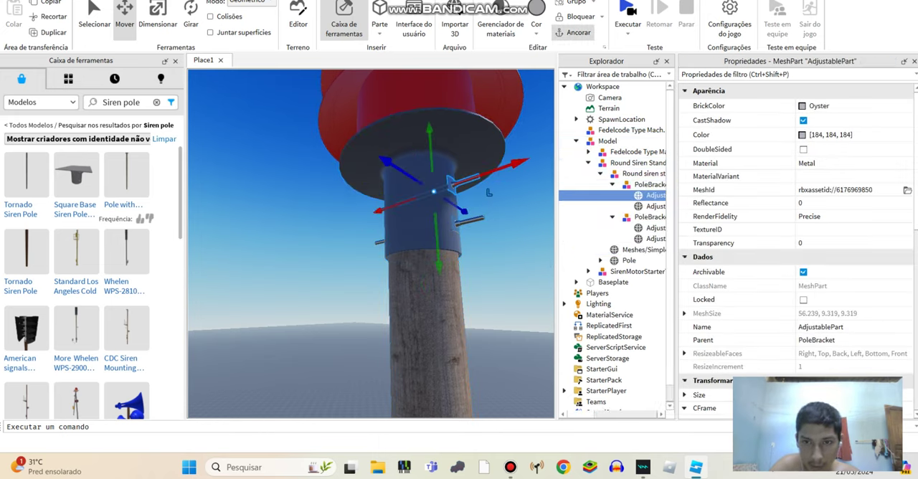
click(654, 239)
shift+click(654, 195)
click(705, 173)
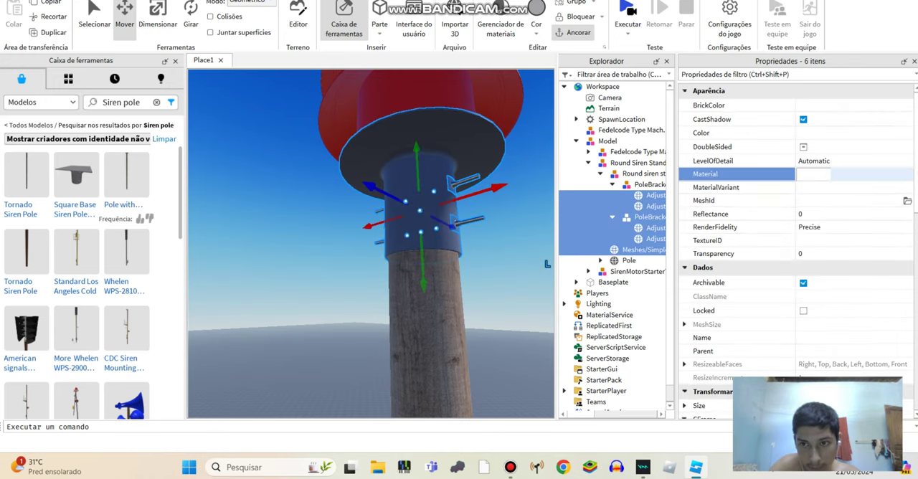
click(853, 174)
click(820, 243)
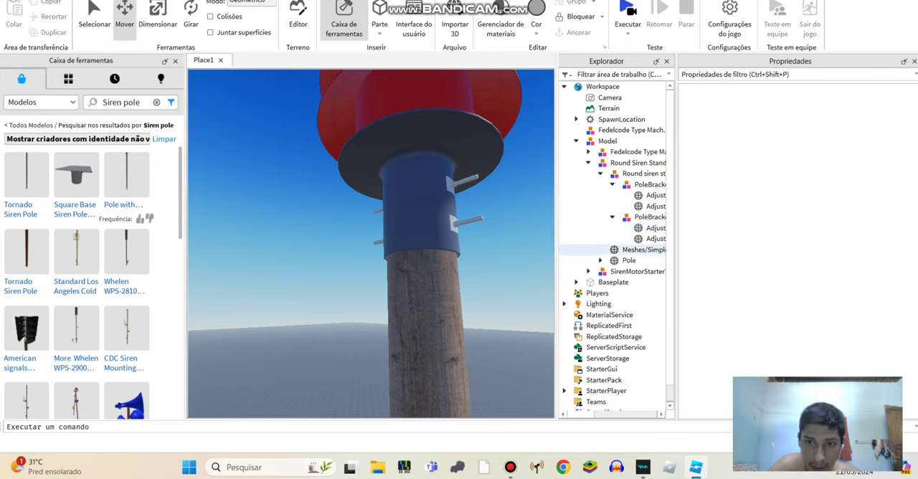
Step: Set the Adjust and PoleBracket parts' LevelOfDetail to StreamingMesh
click(649, 195)
shift+click(649, 239)
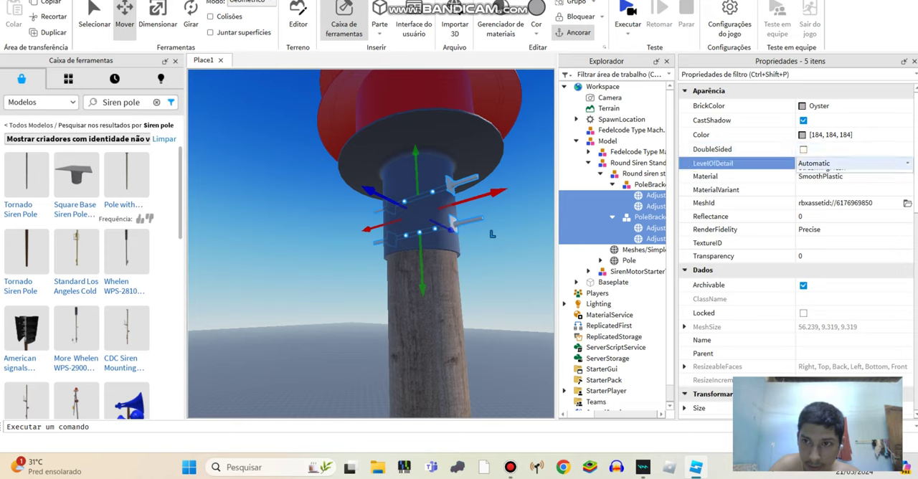
click(846, 163)
click(821, 194)
click(846, 163)
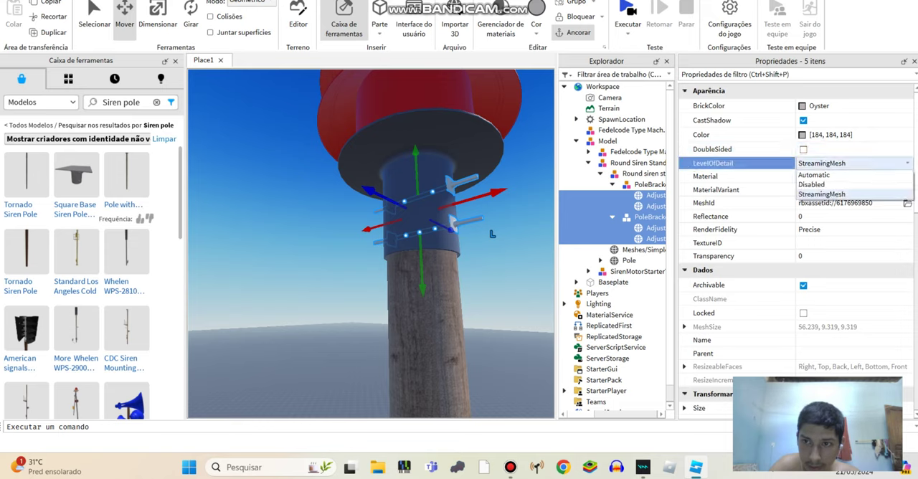
click(822, 193)
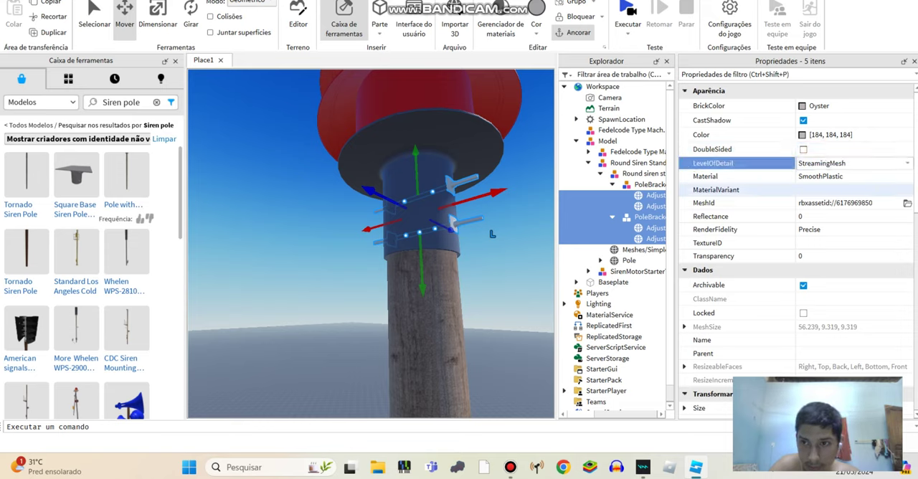
Step: Edit the material variant of the mesh base and Pole
click(638, 249)
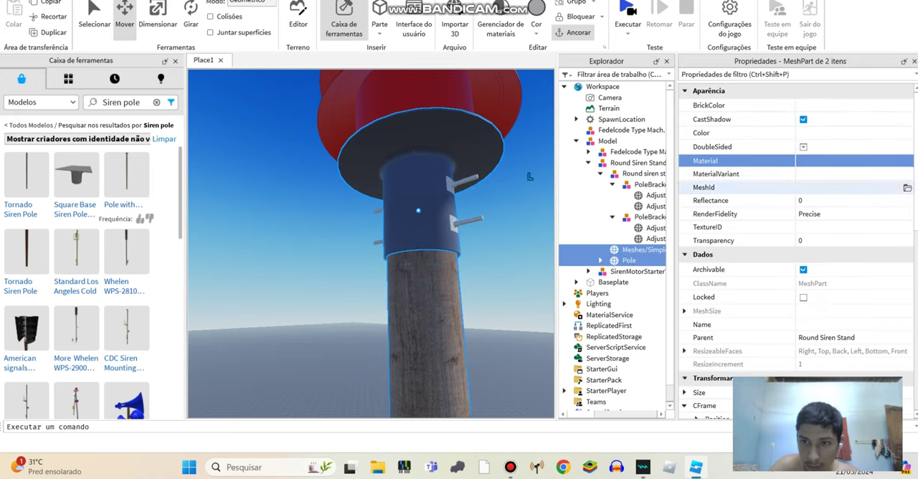
click(718, 174)
click(853, 174)
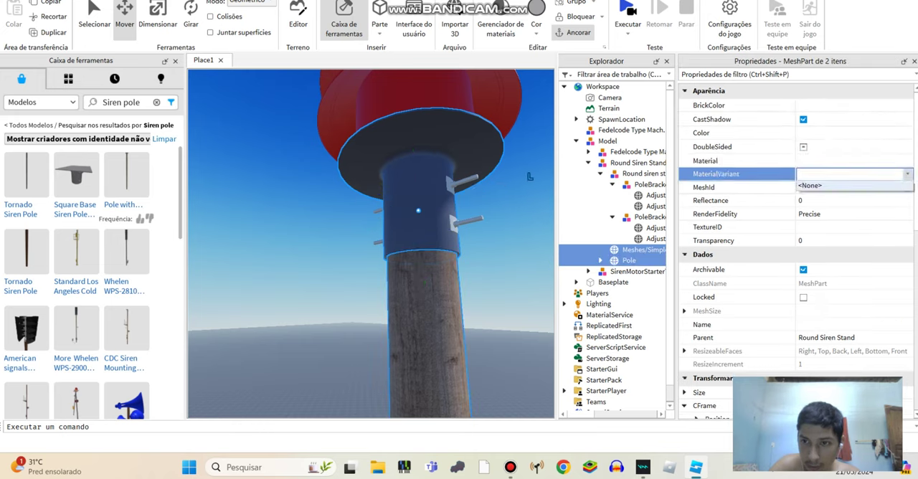
key(Up)
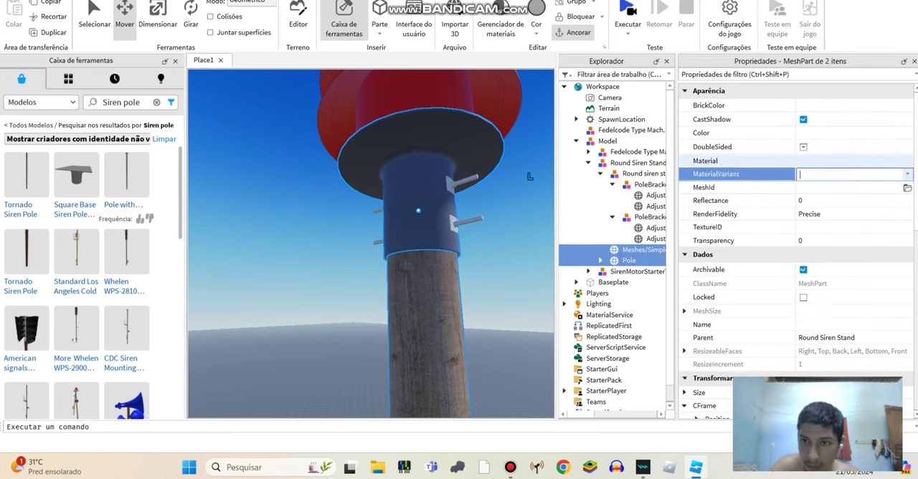
key(Down)
key(Down)
key(Down)
key(Down)
key(Down)
key(Down)
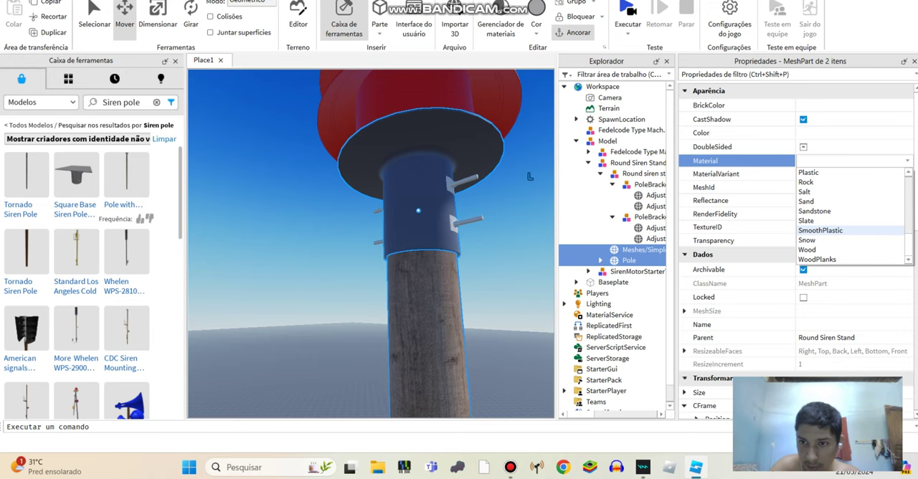
Step: Change the Pole's material from Plastic to Wood
click(529, 176)
click(629, 260)
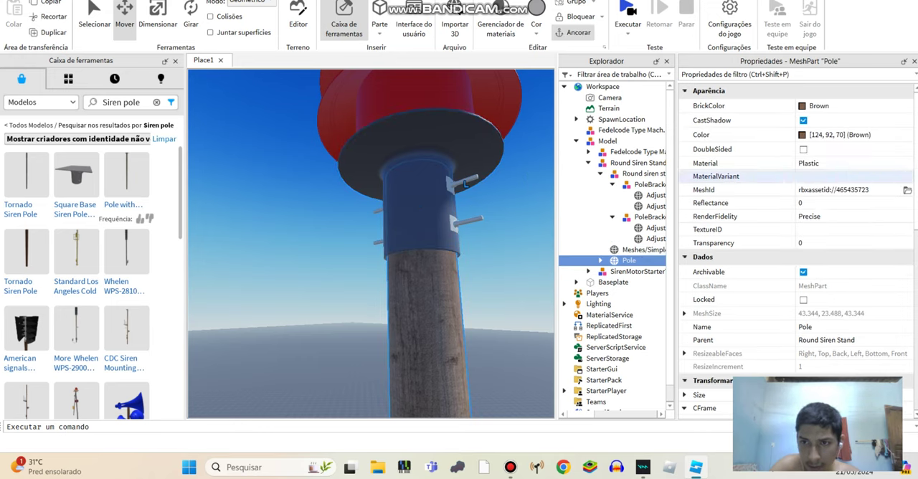
click(809, 163)
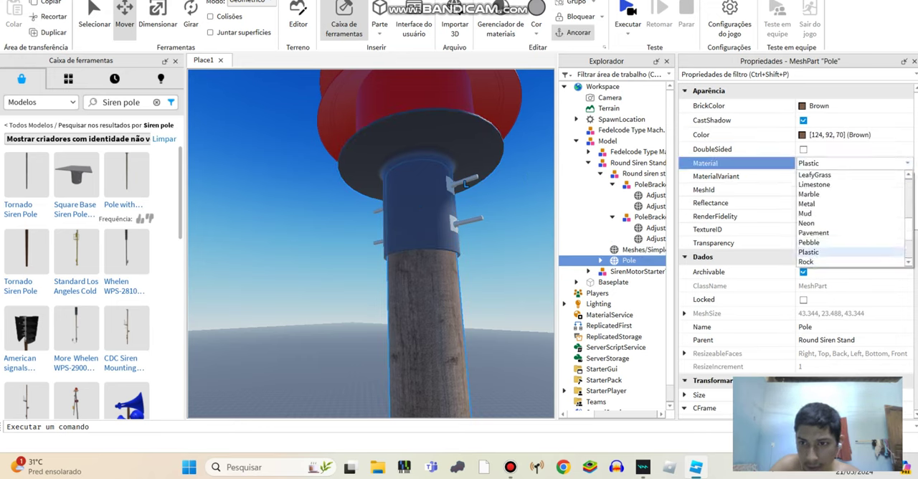
scroll(852, 218, up, 2)
scroll(852, 218, up, 2)
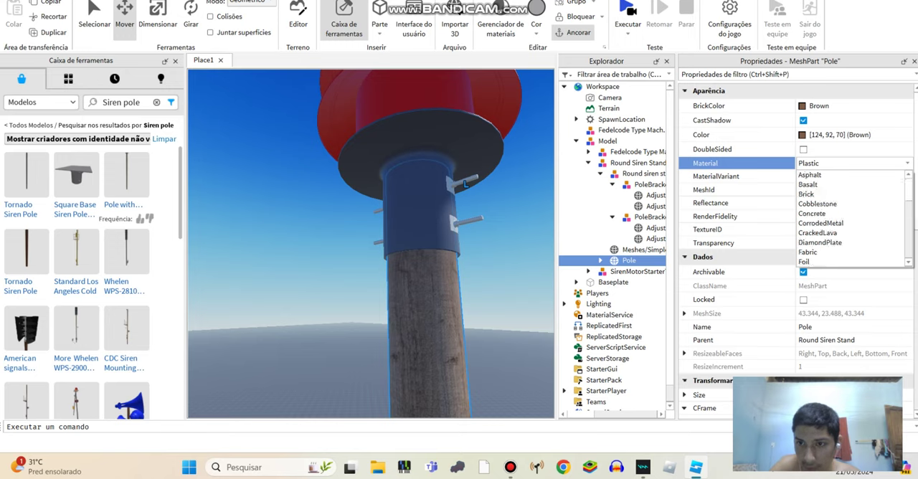
scroll(853, 218, down, 2)
scroll(852, 218, down, 2)
scroll(852, 218, down, 1)
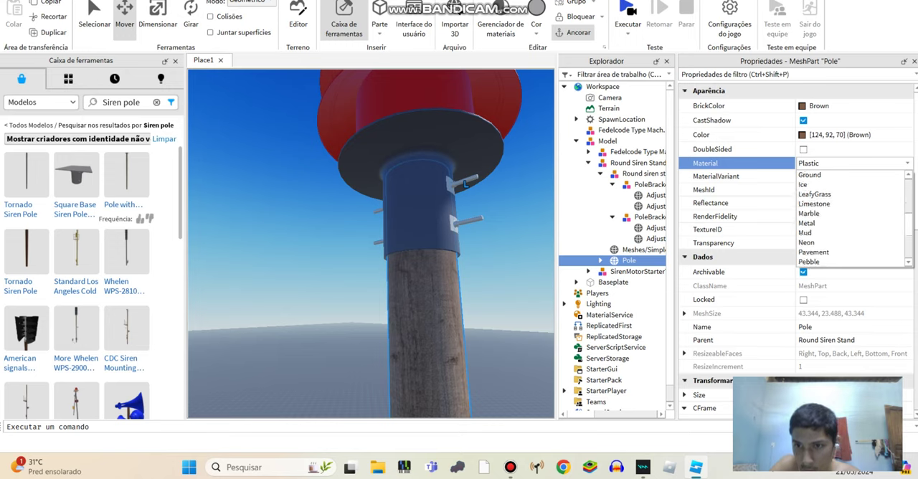
scroll(852, 218, down, 2)
scroll(852, 218, down, 2)
click(825, 252)
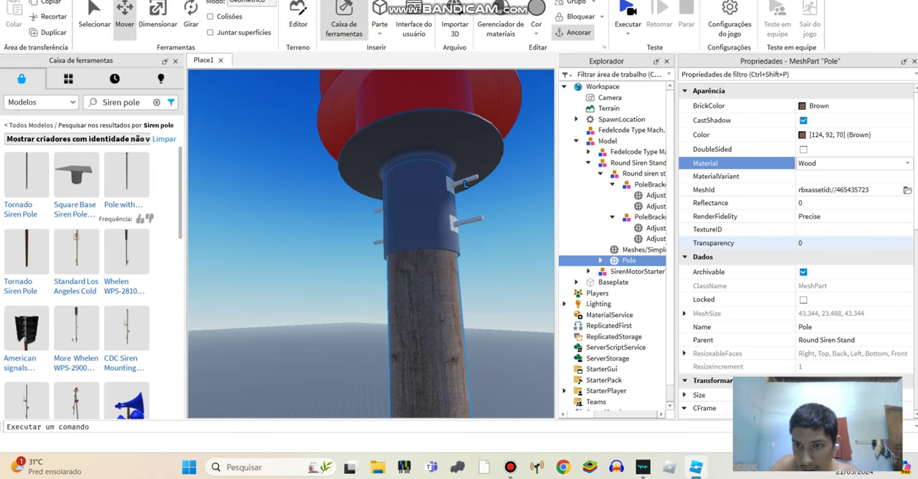
click(600, 261)
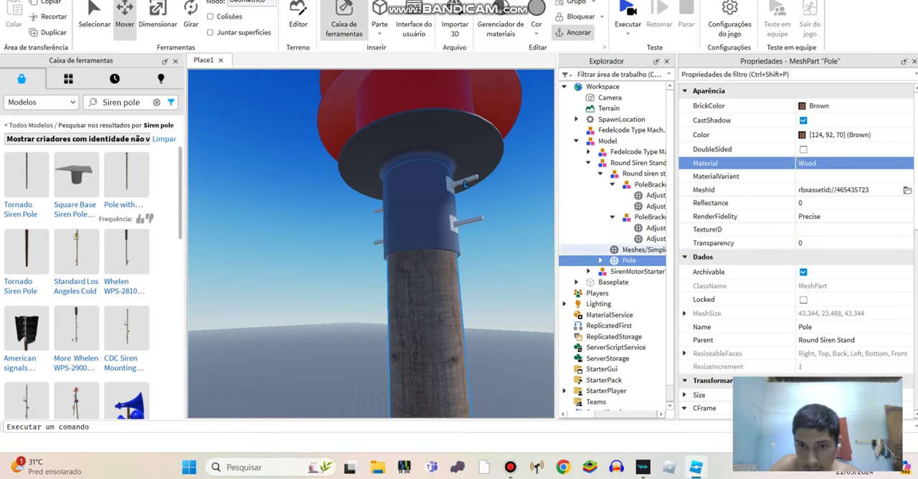
click(642, 250)
Step: Colour the Adjust and PoleBracket parts Medium stone grey after briefly trying Smoky grey
click(854, 163)
scroll(825, 213, down, 1)
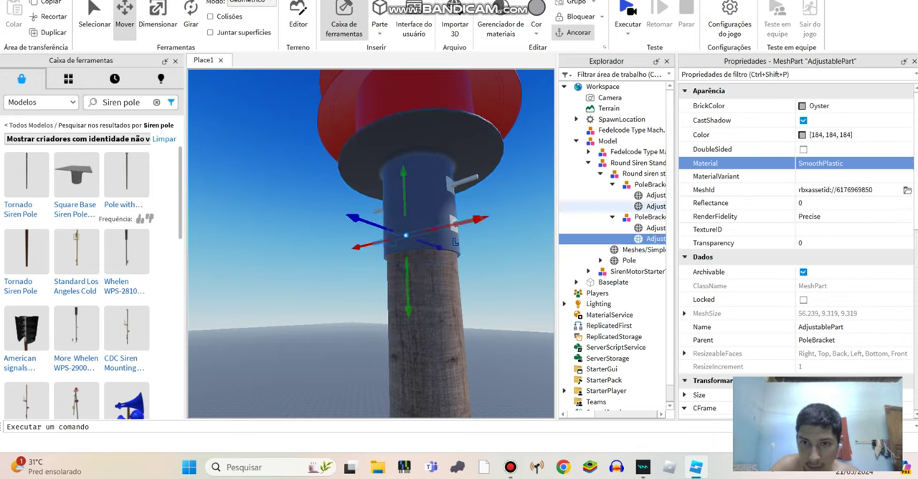
drag(545, 264, 492, 234)
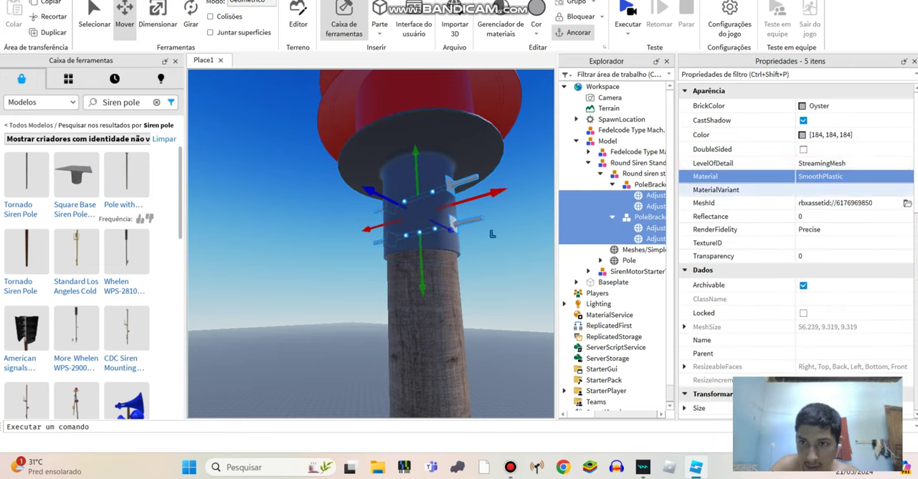
click(536, 28)
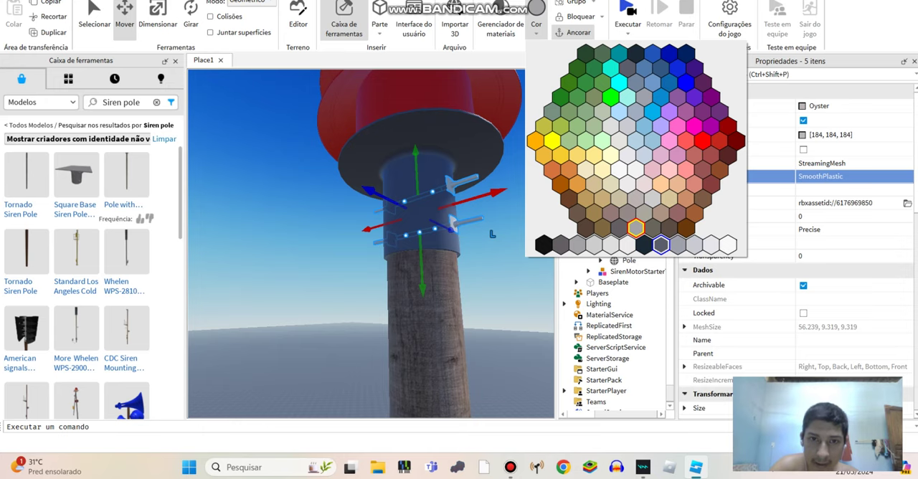
click(661, 245)
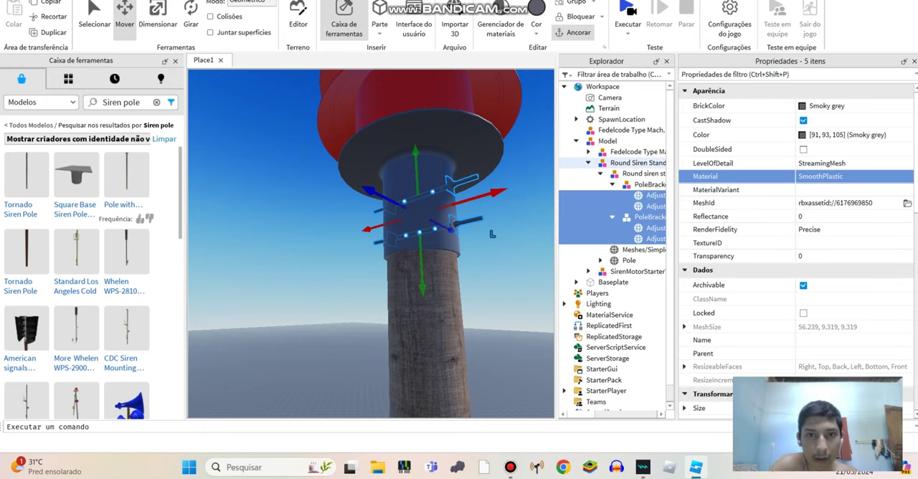
click(536, 28)
click(581, 244)
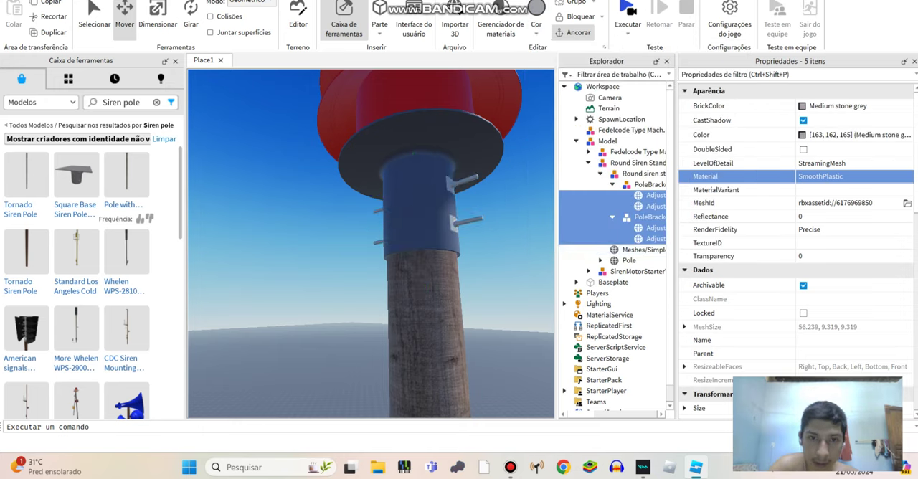
scroll(371, 244, down, 10)
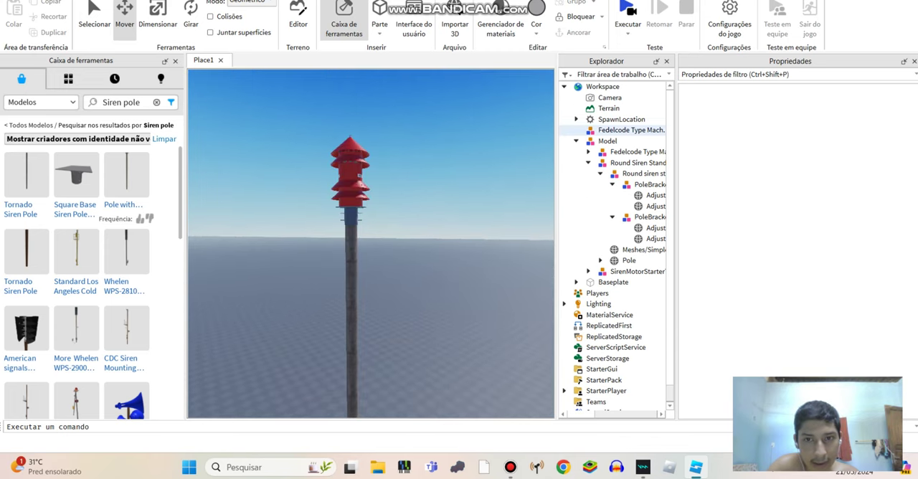
Step: Change the Model's Name property to 'Pre mount Fedelcode Mach. 5 dual rotor 12/12 port'
click(607, 141)
click(825, 161)
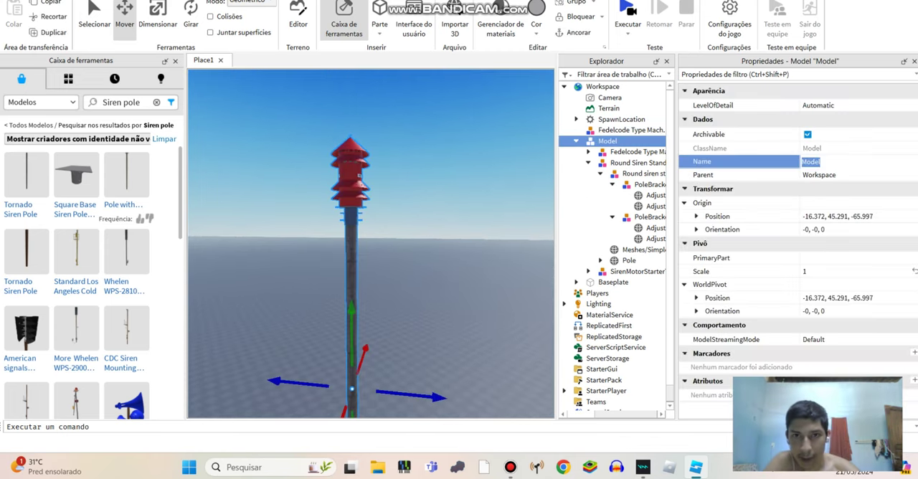
key(Caps_Lock)
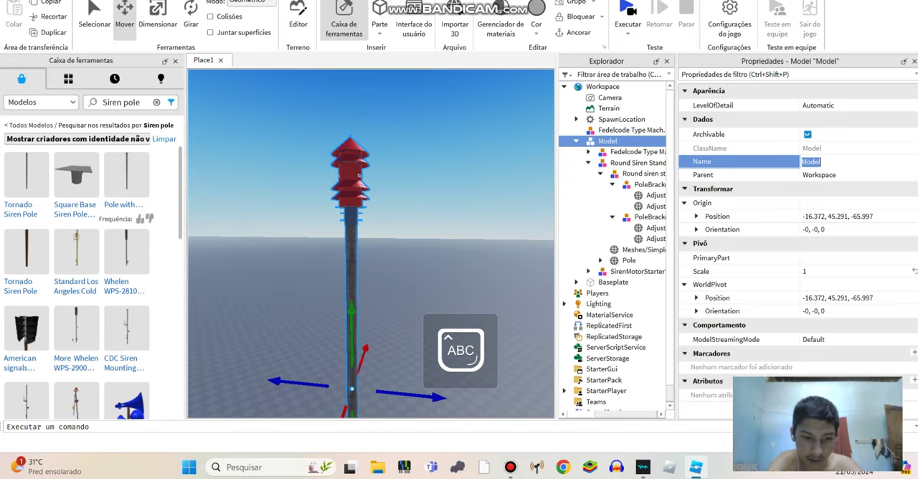
text(P)
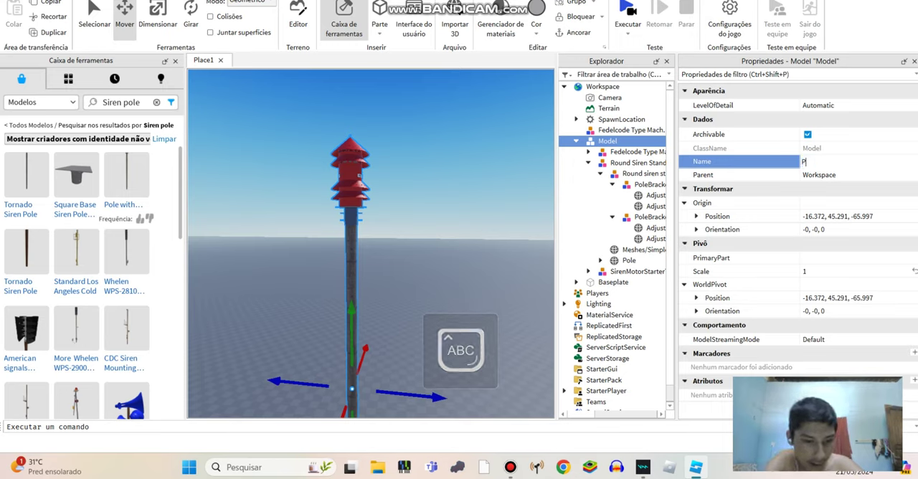
key(Caps_Lock)
text(re mount)
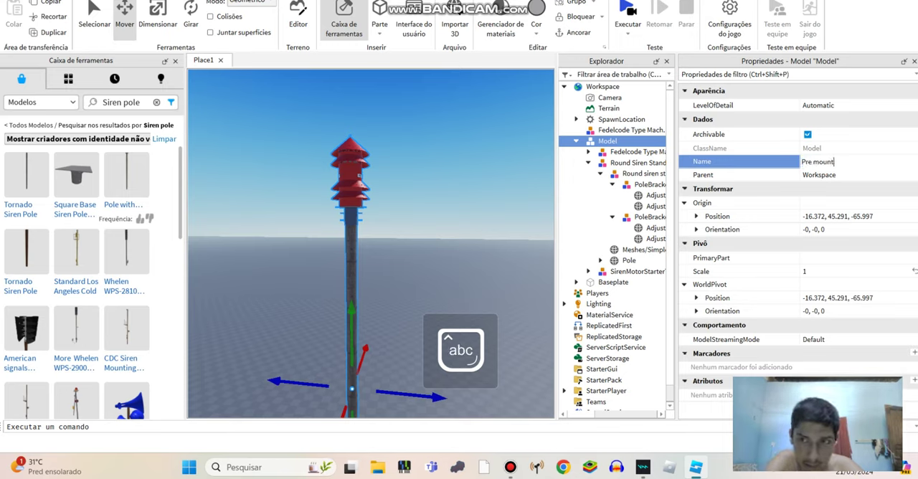
text( Fedel)
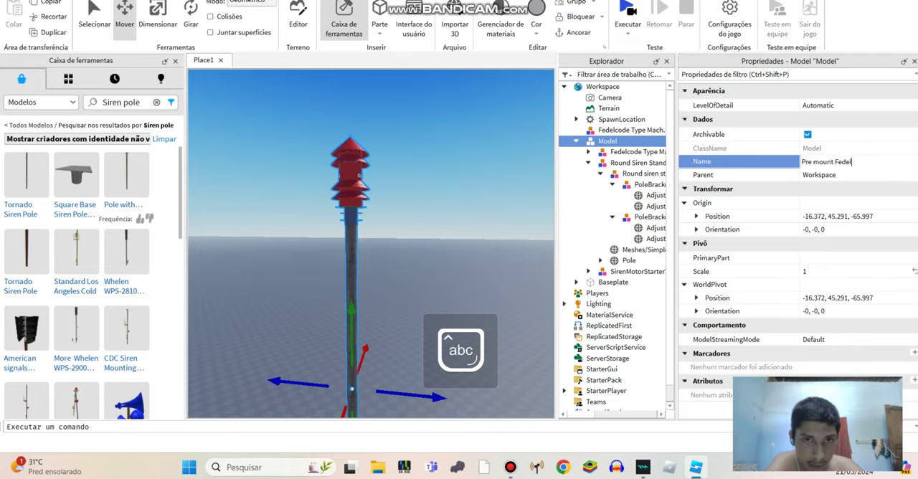
text(code Mach, 5 dual)
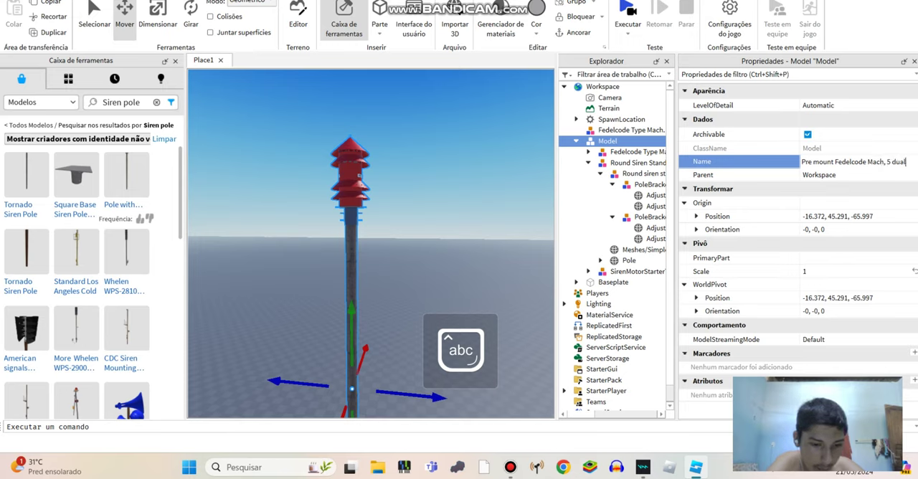
text( rot)
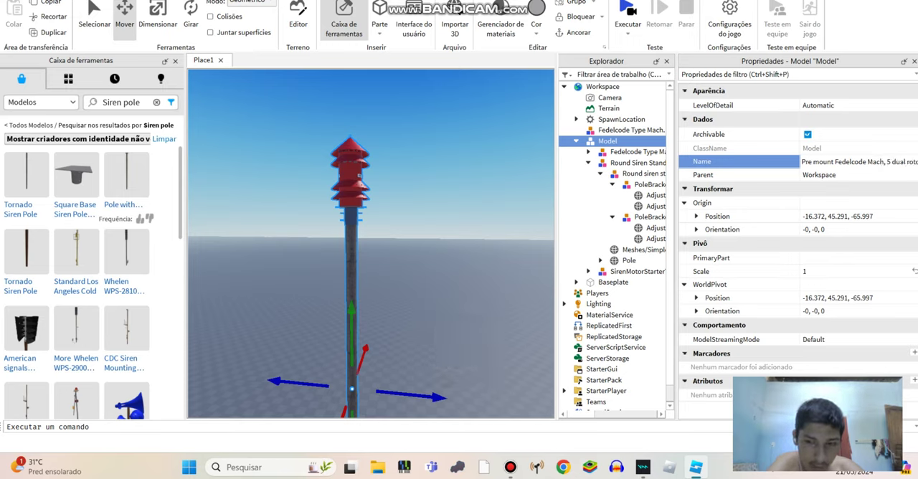
text(or 12/12)
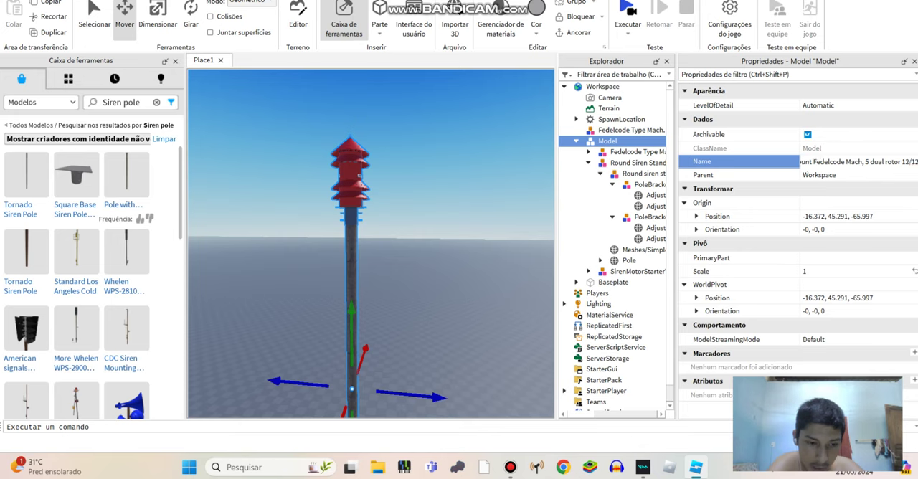
text( port)
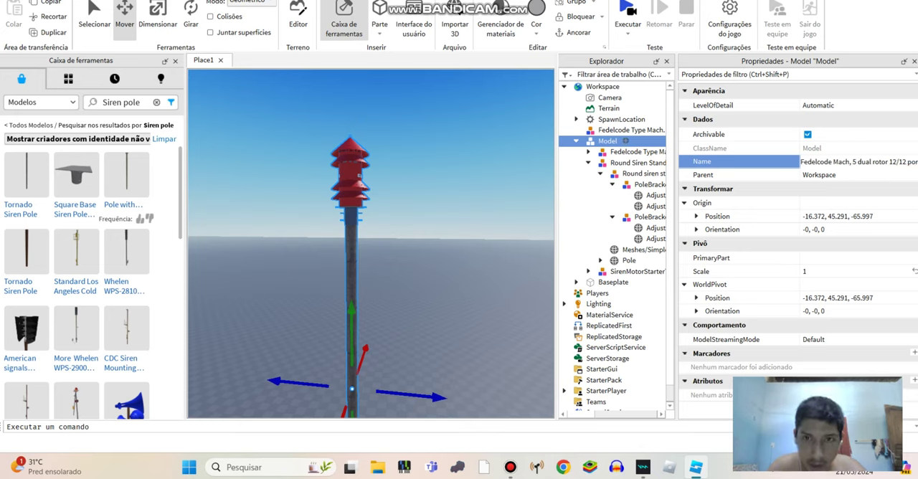
Step: Save the model to Roblox with description 'Credits to anyone and beha for siren and Siren pole mode'
key(Return)
right_click(606, 141)
click(649, 357)
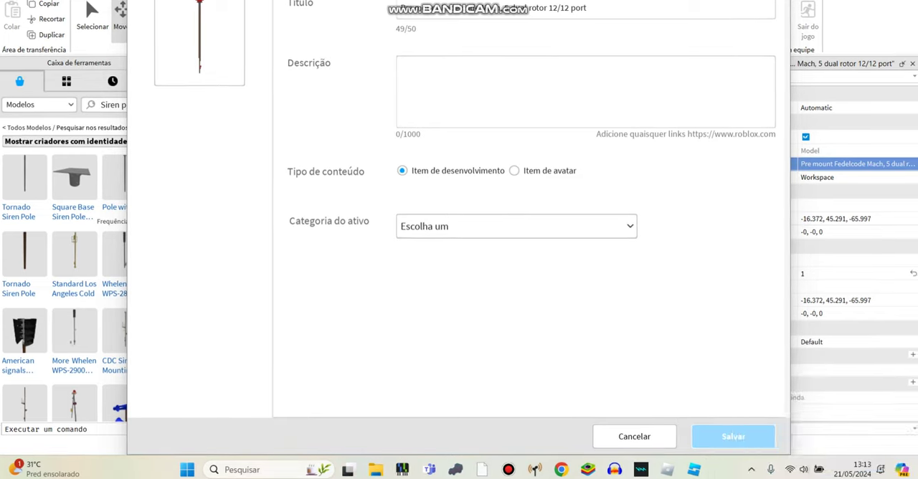
key(Tab)
text(Cre)
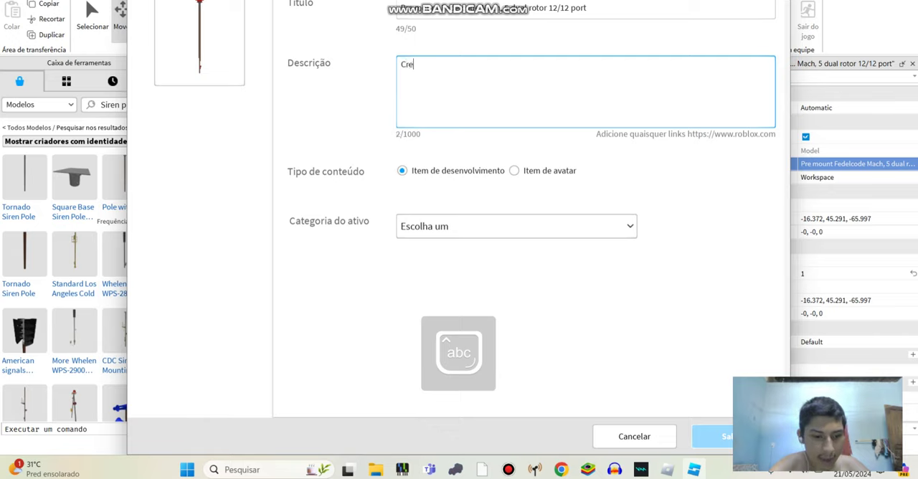
text(dits to a)
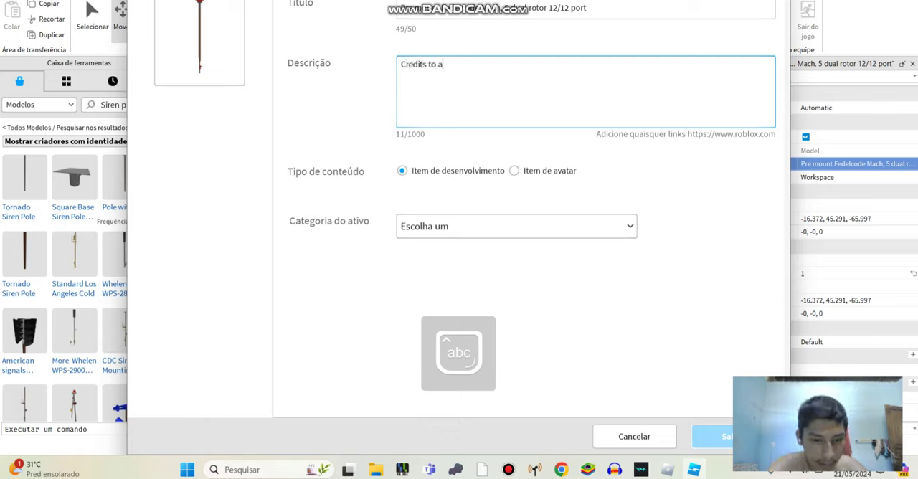
text(nyner f)
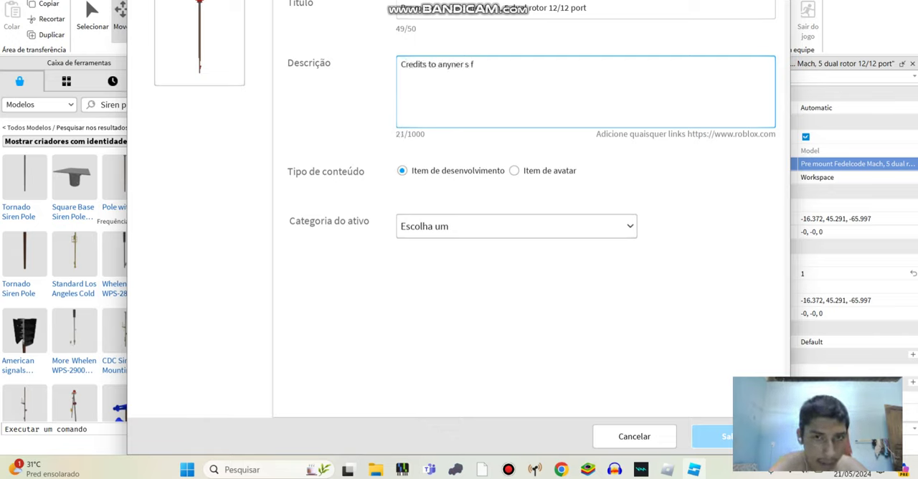
key(BackSpace)
key(BackSpace)
key(BackSpace)
text(e)
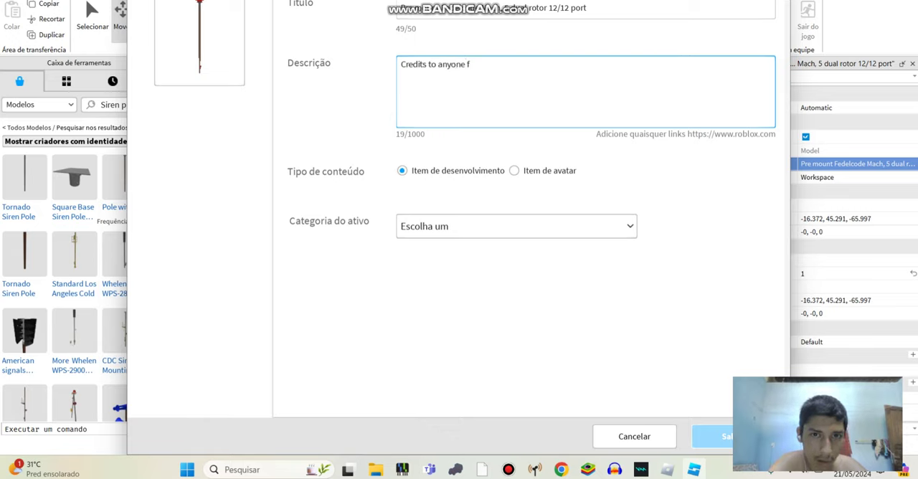
text(o)
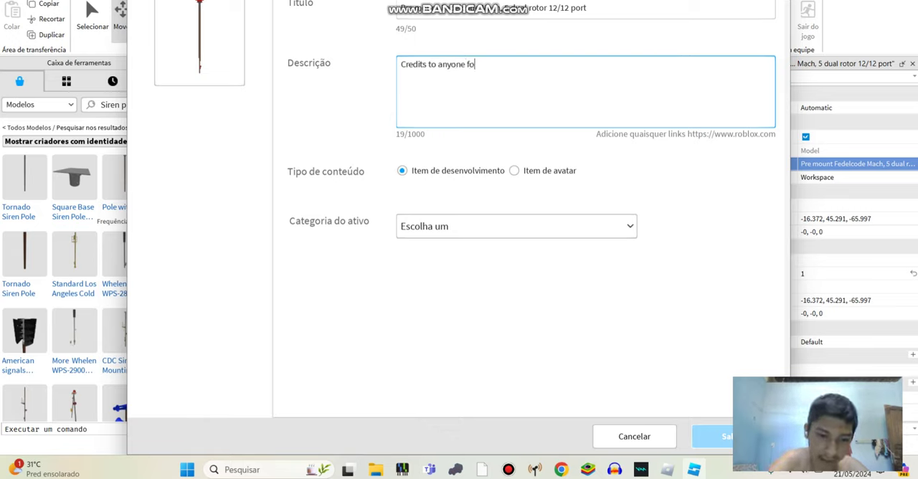
text(r siren and Siren)
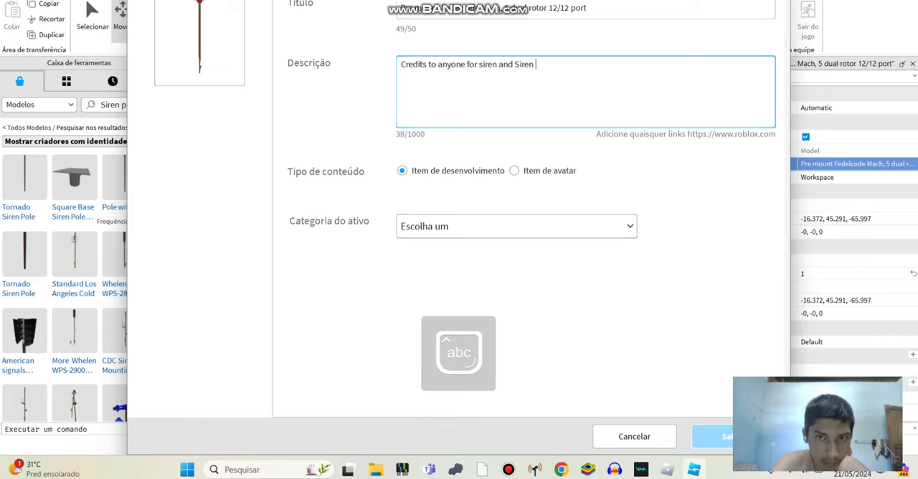
text( ole )
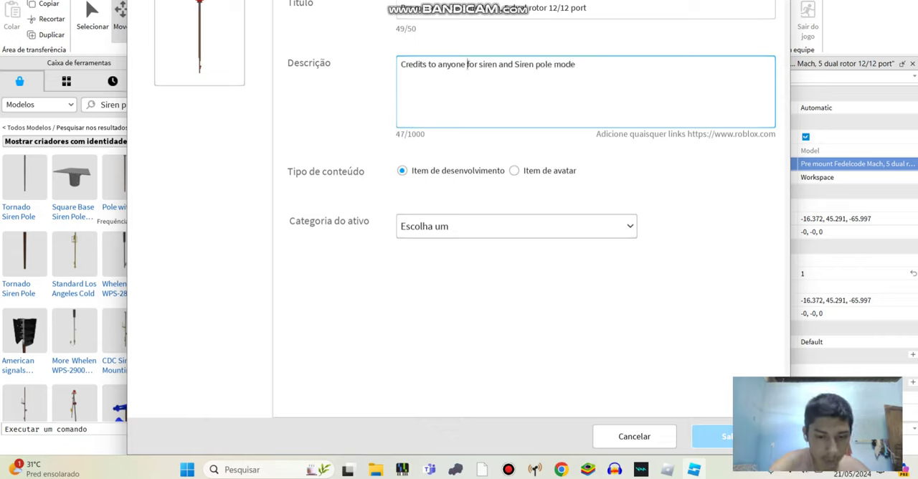
text(and beha)
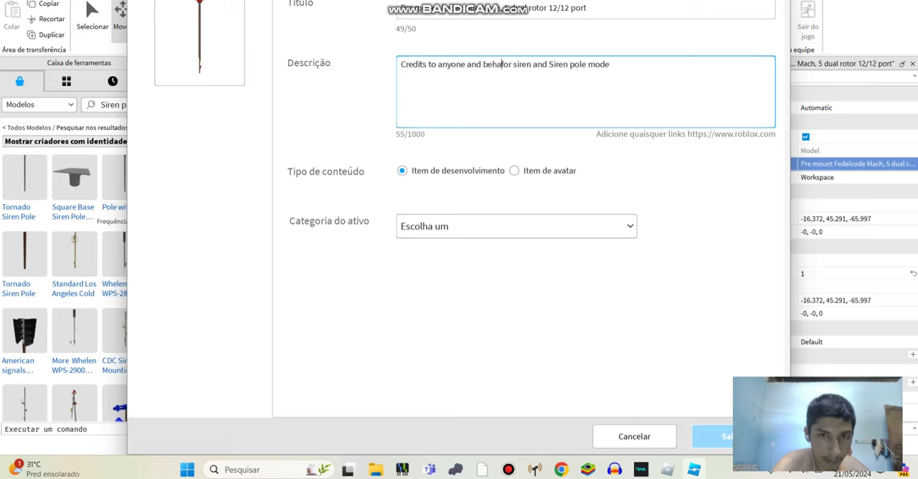
Step: Choose Modelo as the asset category and submit the upload
click(517, 226)
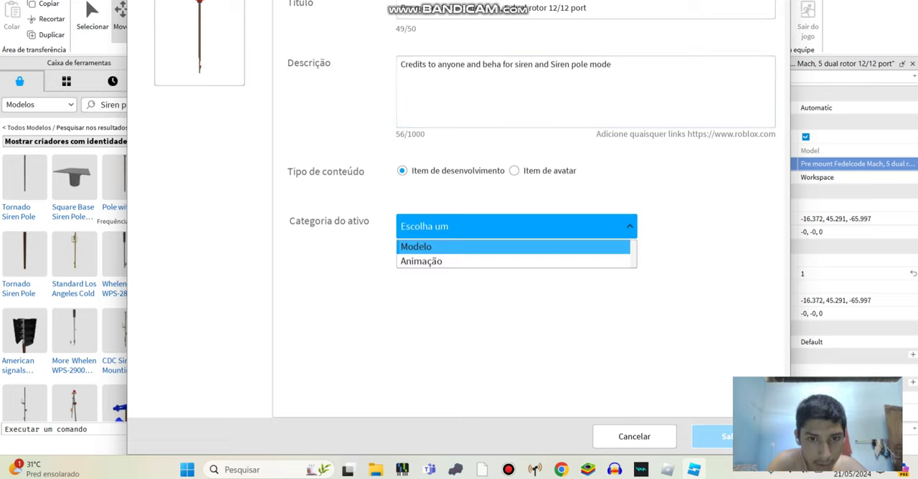
key(Return)
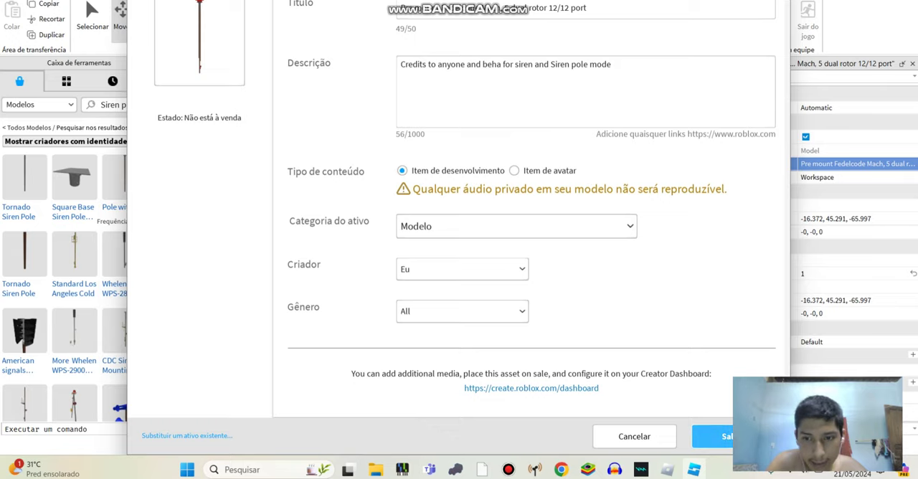
click(717, 436)
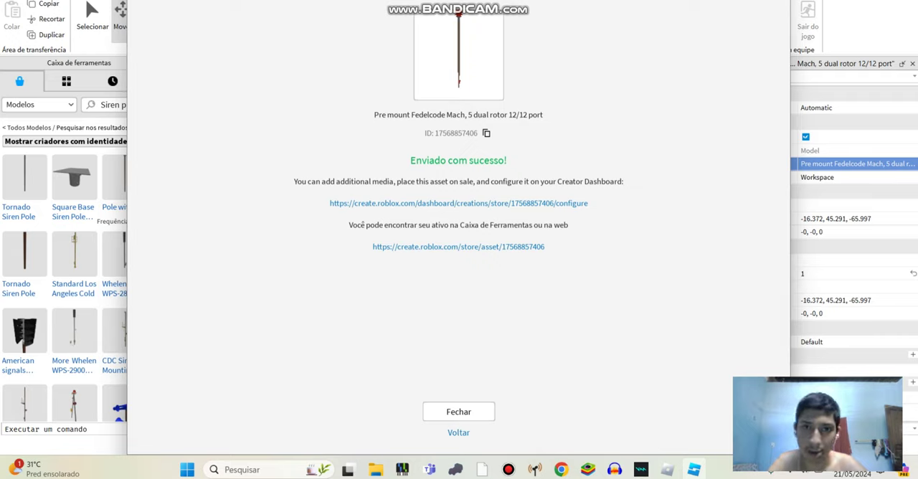
Step: Open the asset's Creator Hub configure page and clear its old name to retype it as 'Fedelcode mach'
click(459, 203)
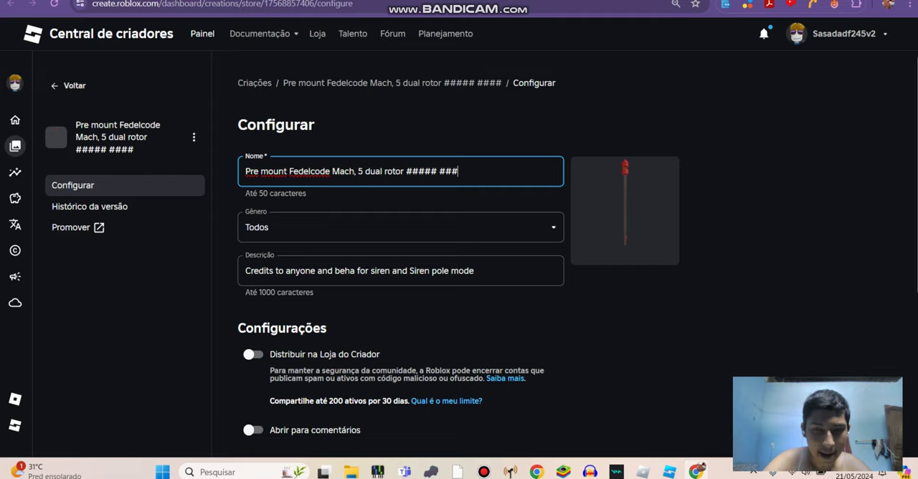
key(BackSpace)
key(BackSpace)
key(BackSpace)
key(BackSpace)
key(BackSpace)
key(BackSpace)
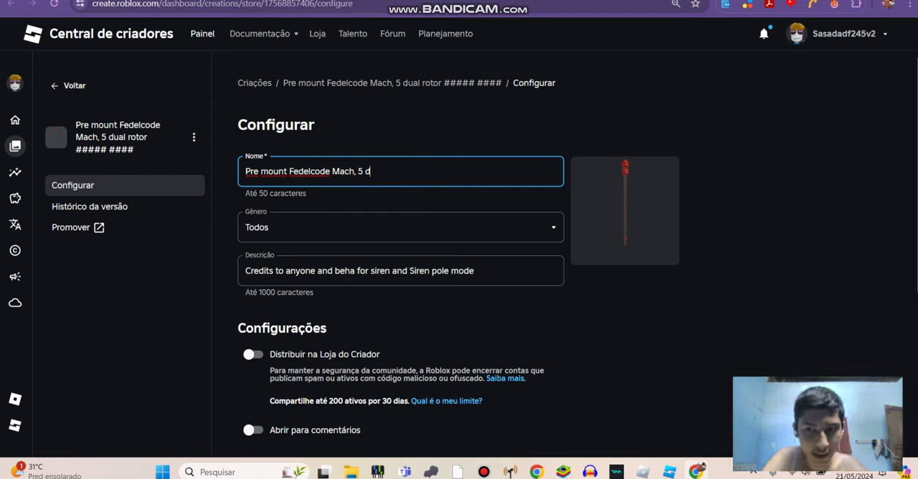
key(BackSpace)
key(BackSpace)
key(BackSpace)
key(Caps_Lock)
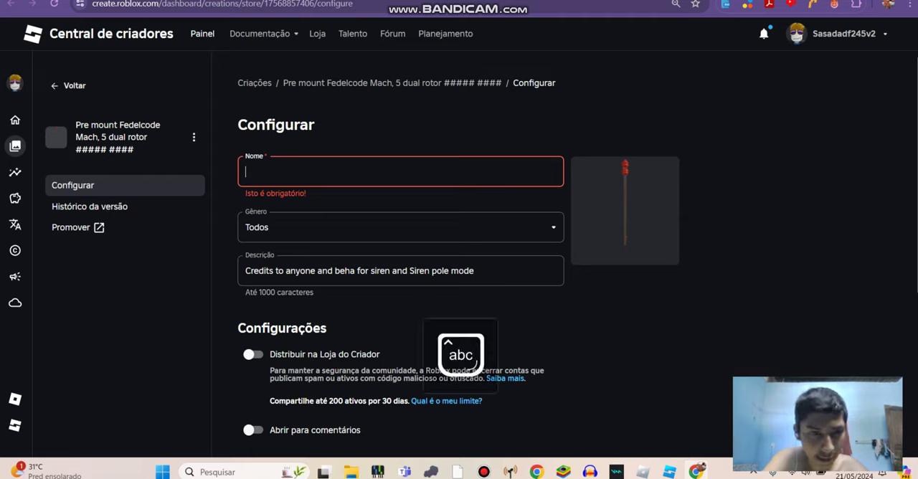
text(Fedelcode)
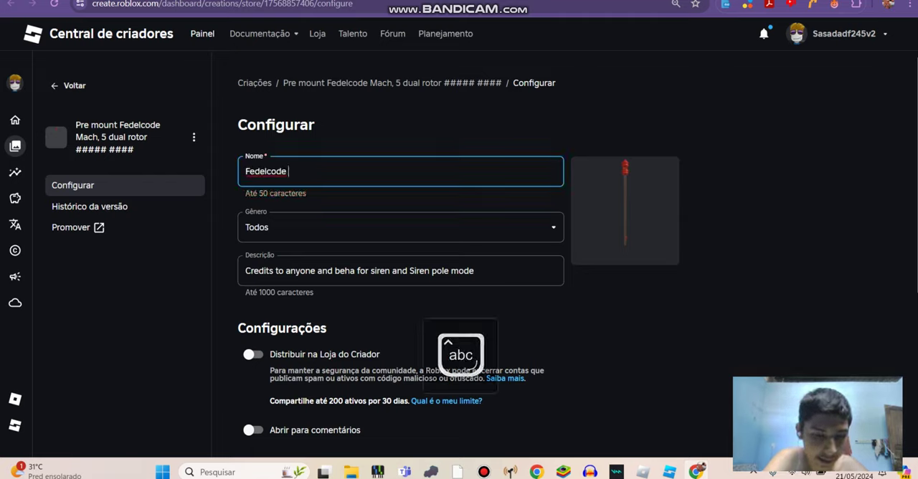
text( mach)
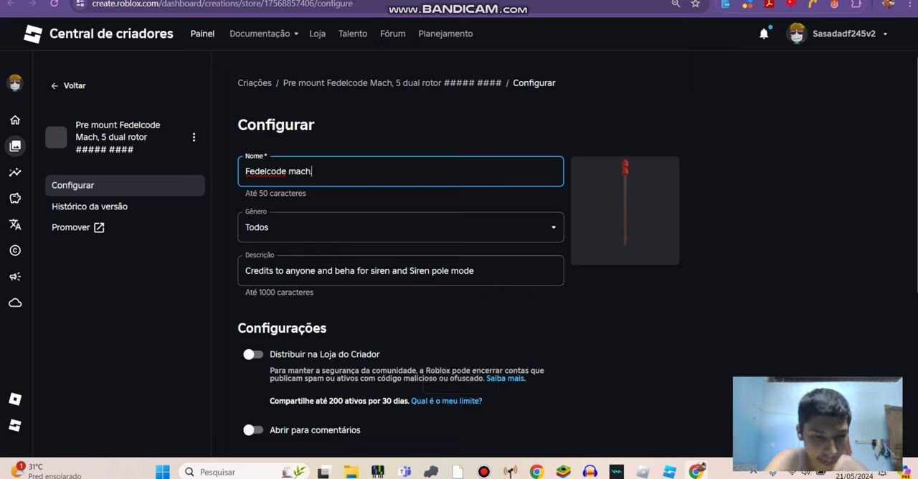